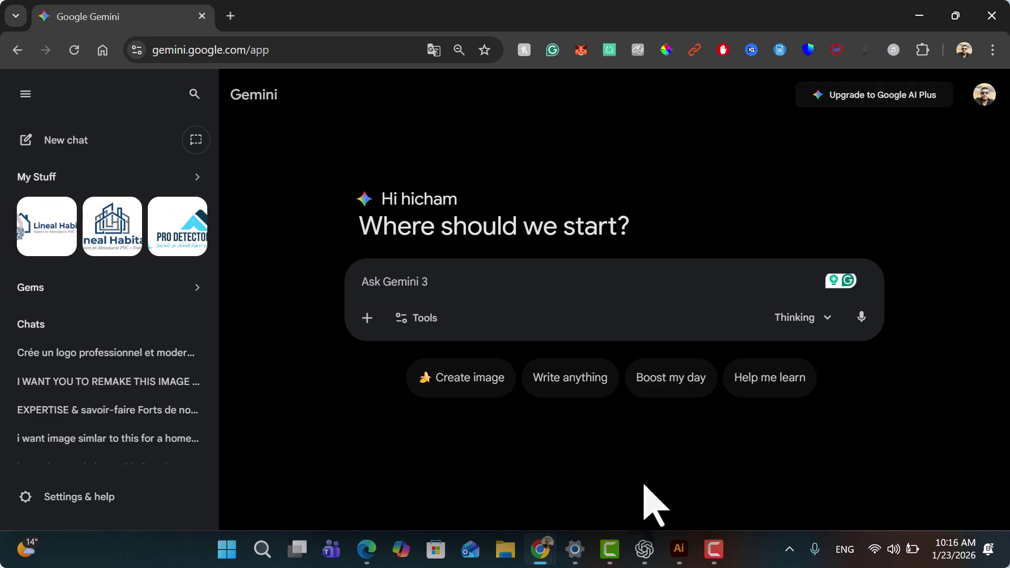
# - Switch to the ChatGPT app, dismiss the memory notice and maximize its window
pyautogui.click(644, 549)
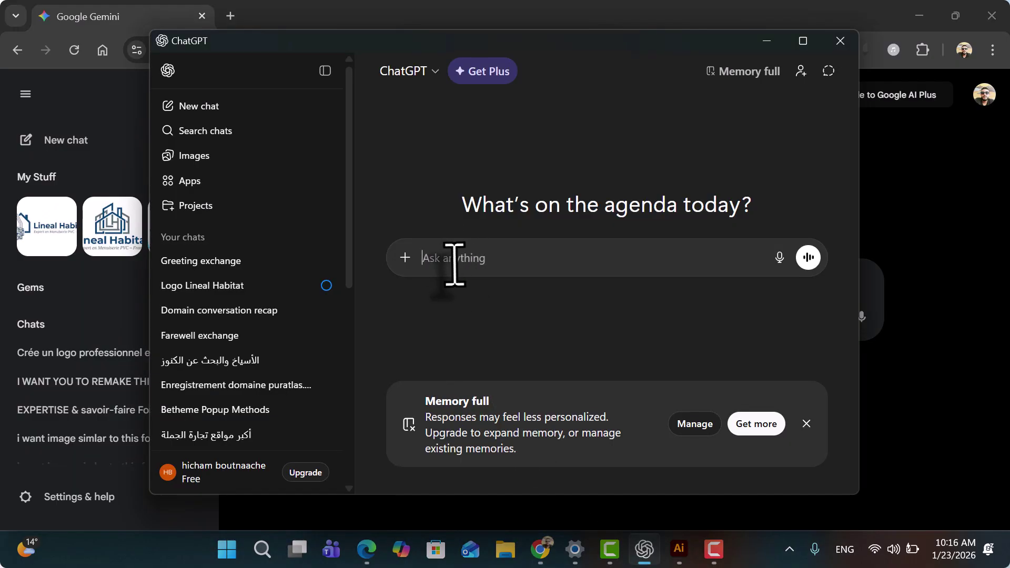
pyautogui.click(804, 425)
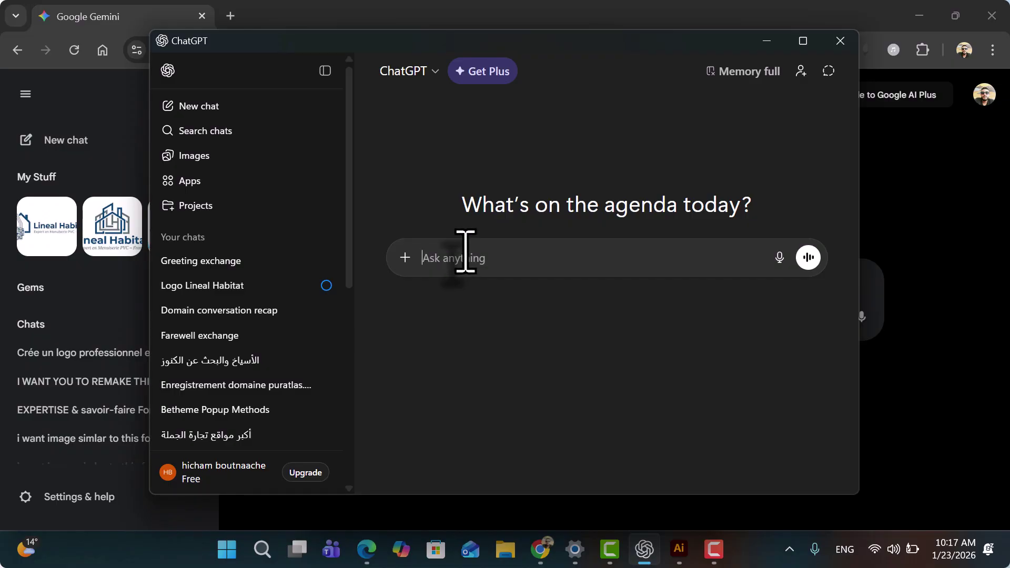
pyautogui.doubleClick(527, 40)
pyautogui.doubleClick(497, 4)
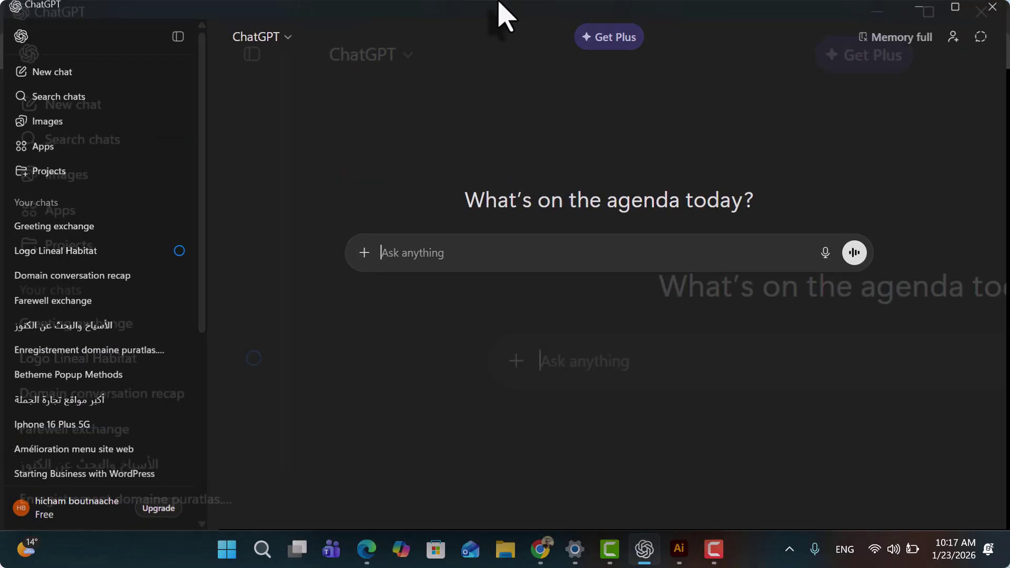
pyautogui.moveTo(505, 46); pyautogui.dragTo(393, 82)
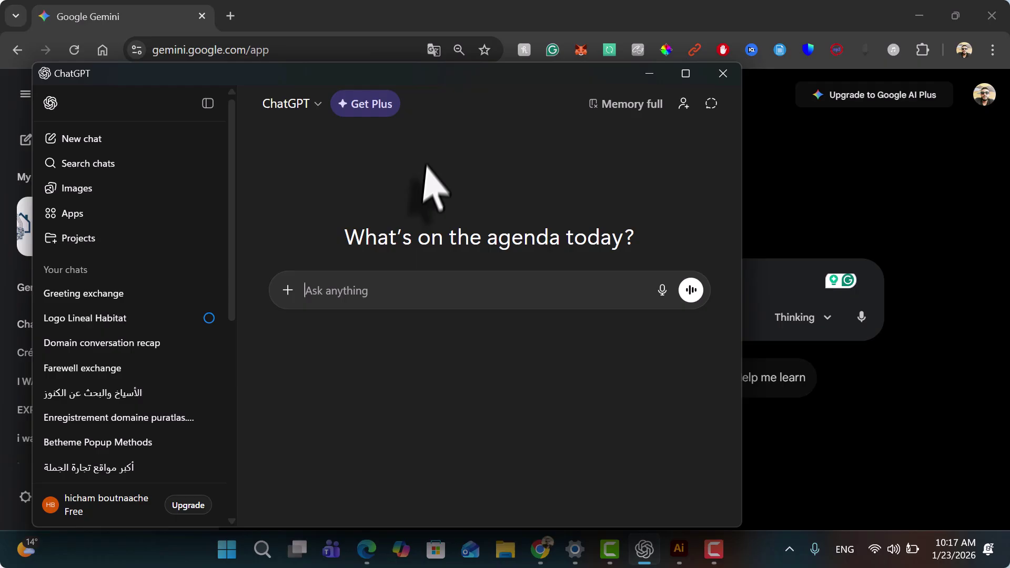
pyautogui.doubleClick(443, 77)
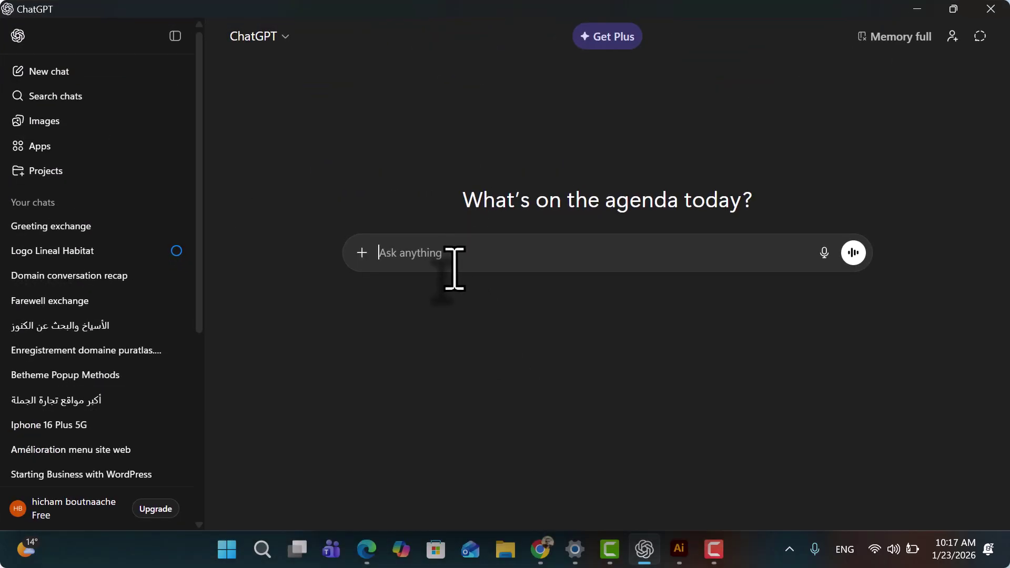
# - Start the message with the line "i want a prompt for gemini" and begin a new line below it
pyautogui.write('i want a prom')
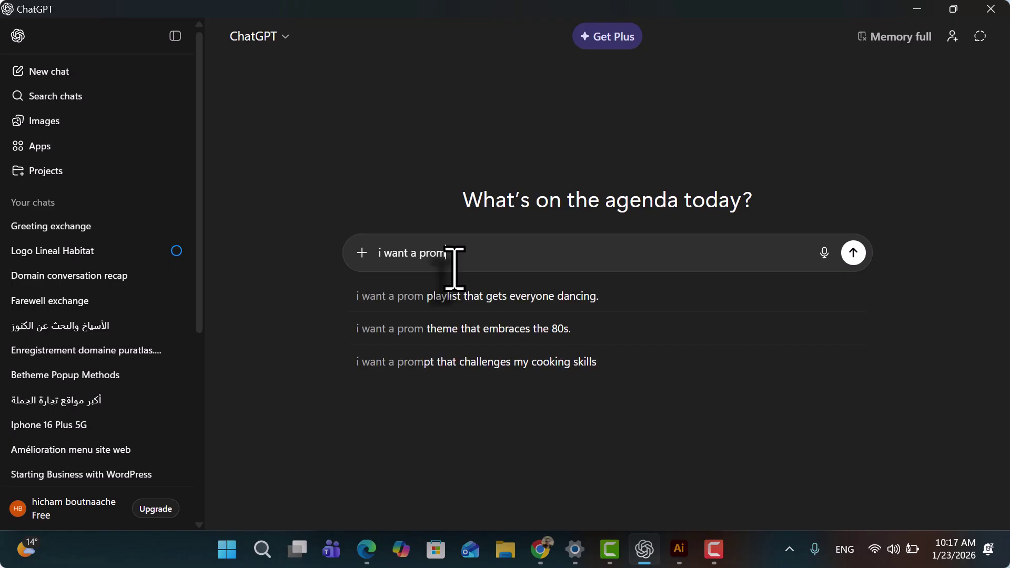
pyautogui.write('p')
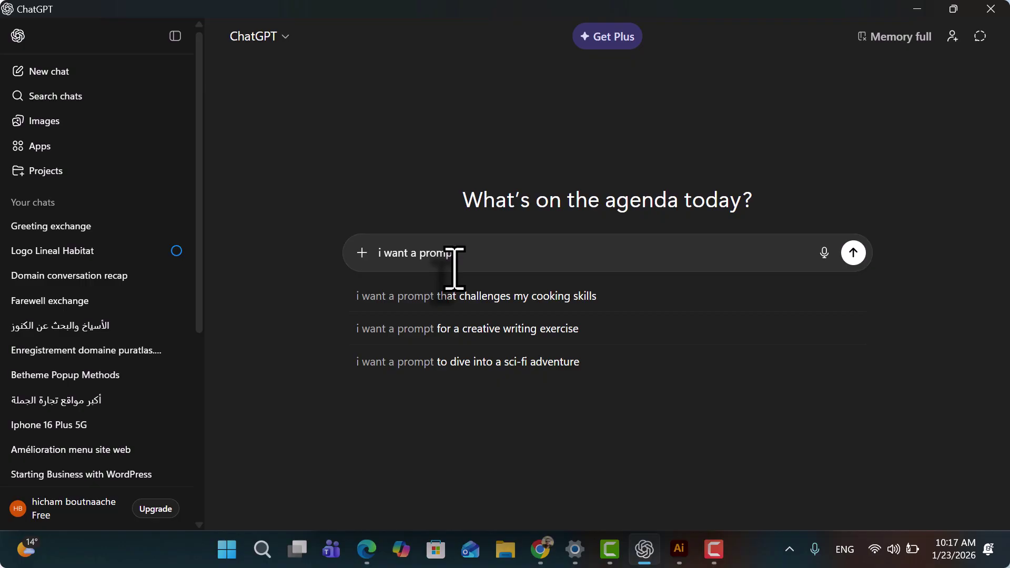
pyautogui.write('t for')
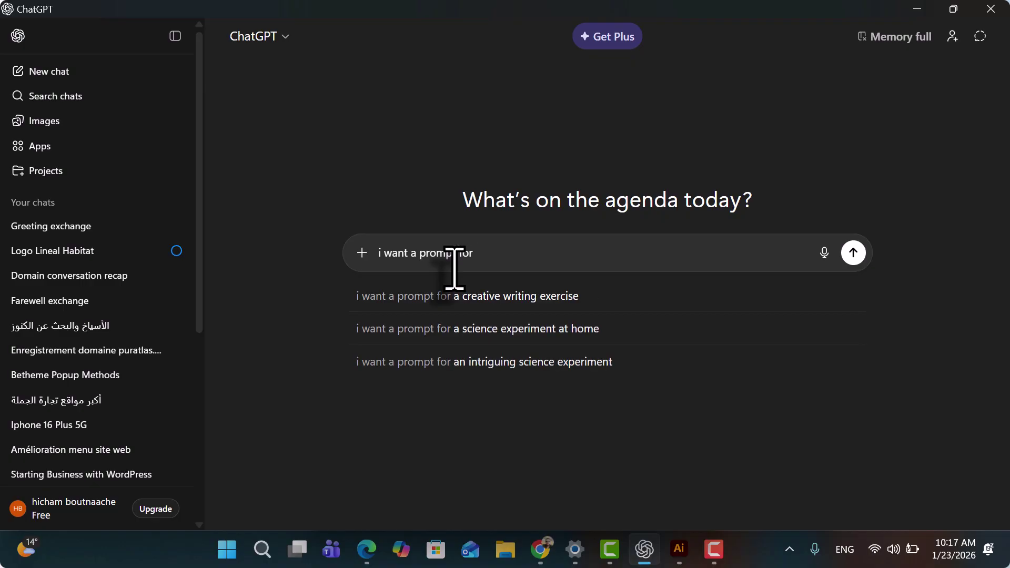
pyautogui.write(' gem')
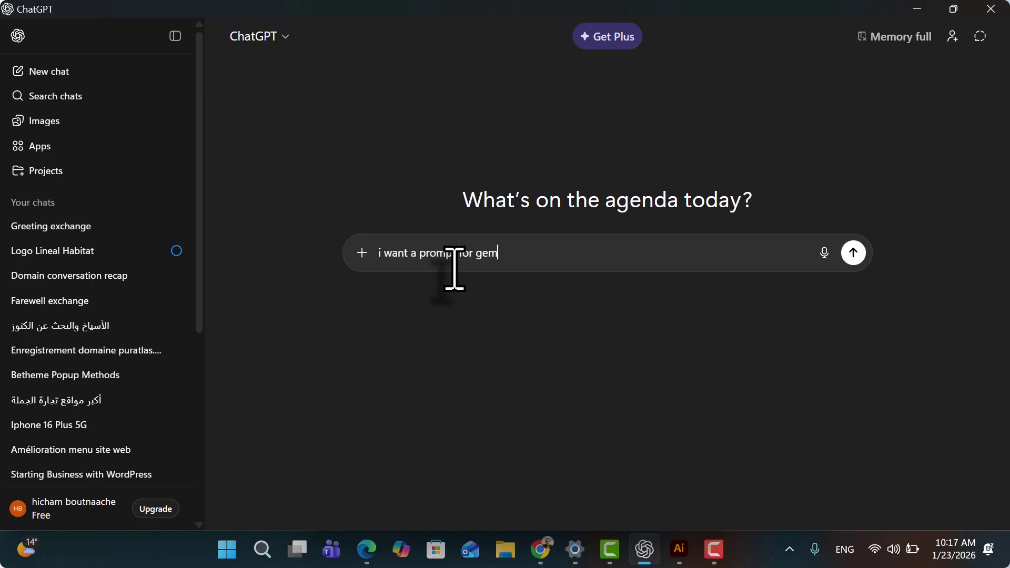
pyautogui.write('ini')
pyautogui.hotkey('shift', 'Return')
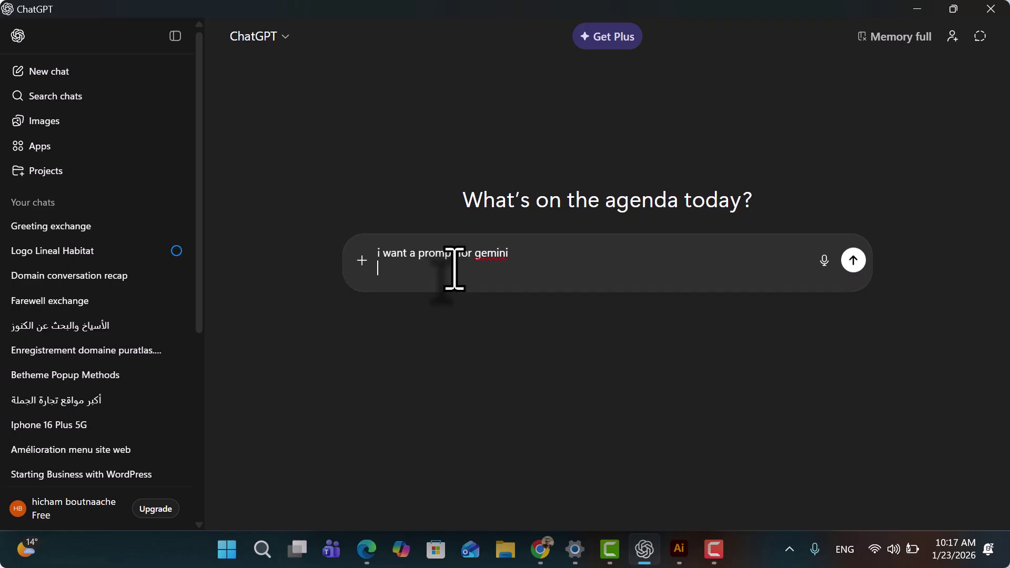
# - Add the second line "i need a logo for my honey buisness and i ant the colors to be in orage and black"
pyautogui.write('i ne')
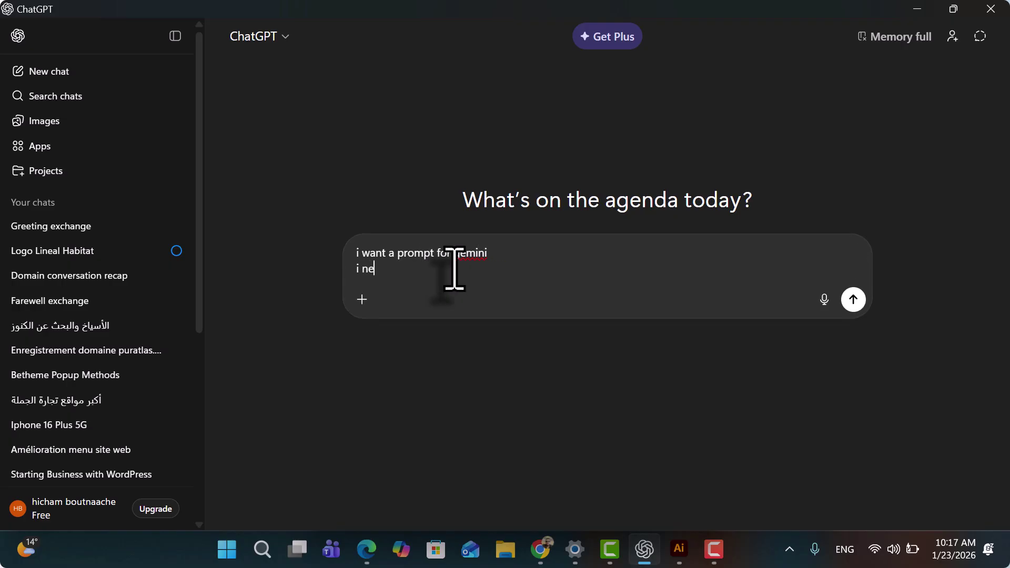
pyautogui.write('ed a logo for my honey')
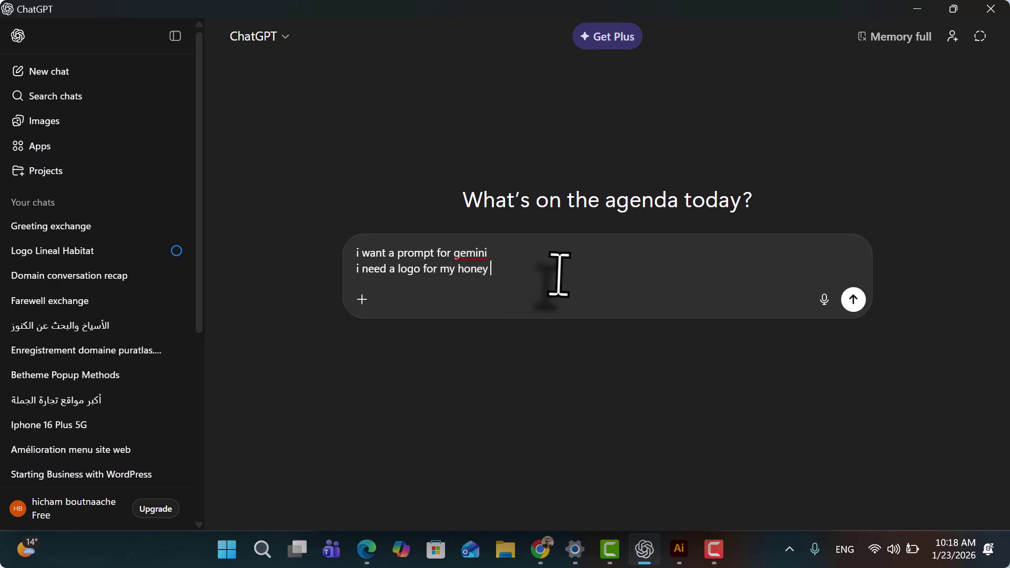
pyautogui.write(' buisness')
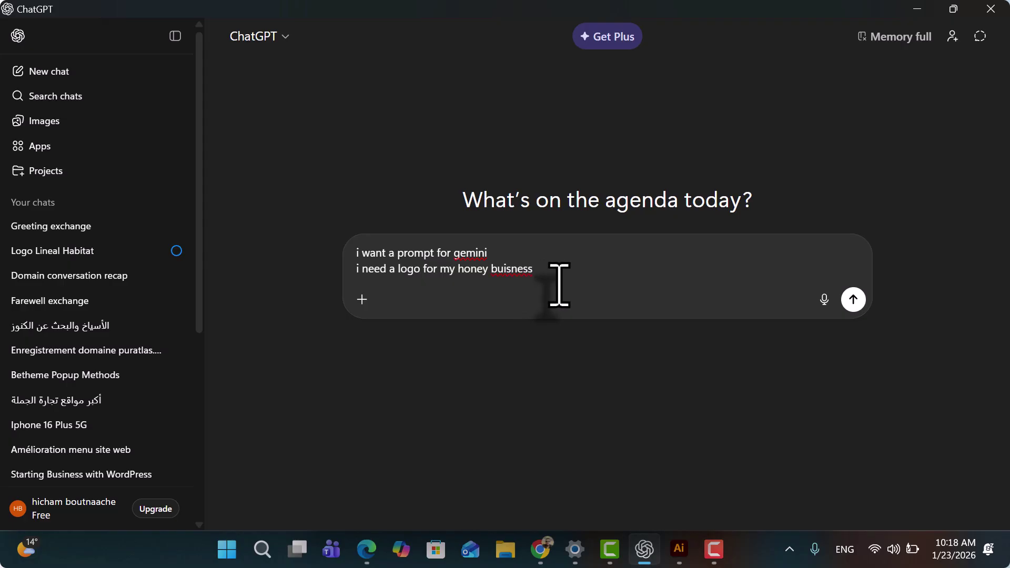
pyautogui.write('an')
pyautogui.write('d want')
pyautogui.write(' the colo')
pyautogui.write('rs to be ')
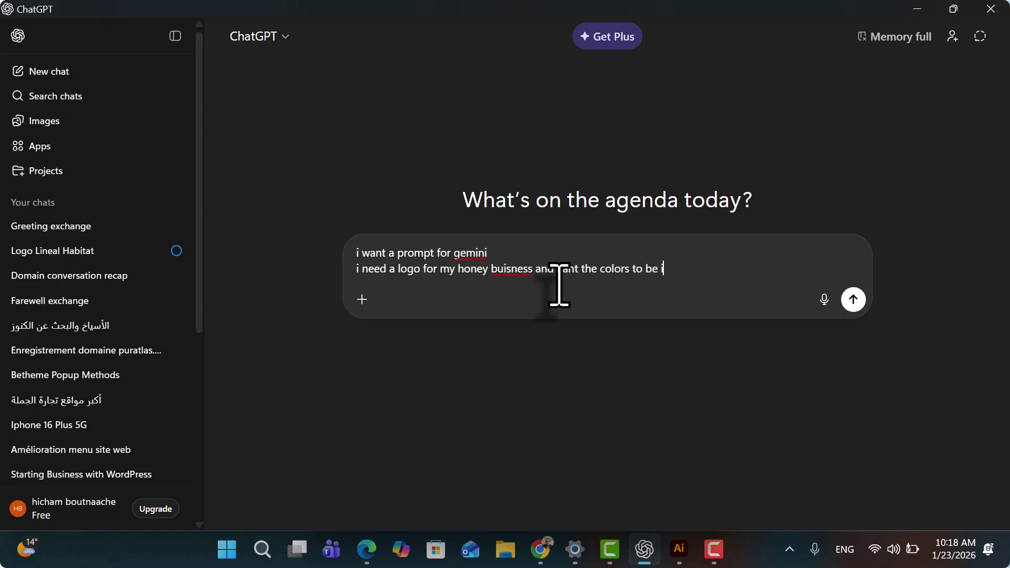
pyautogui.write('in orage and black')
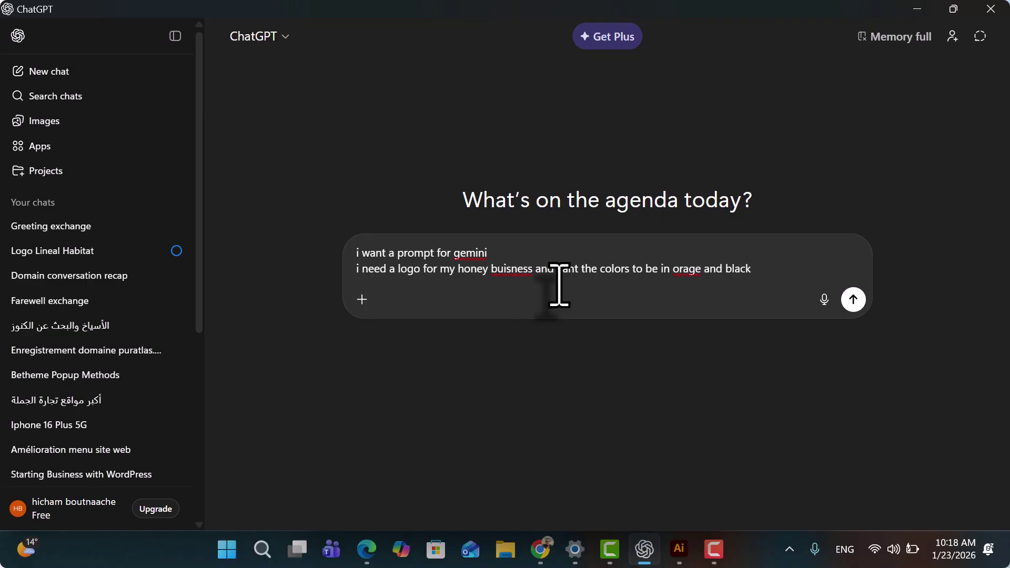
# - Correct the misspelled color name to "orange" in the message and send it to ChatGPT
pyautogui.click(690, 268)
pyautogui.write('n')
pyautogui.click(782, 270)
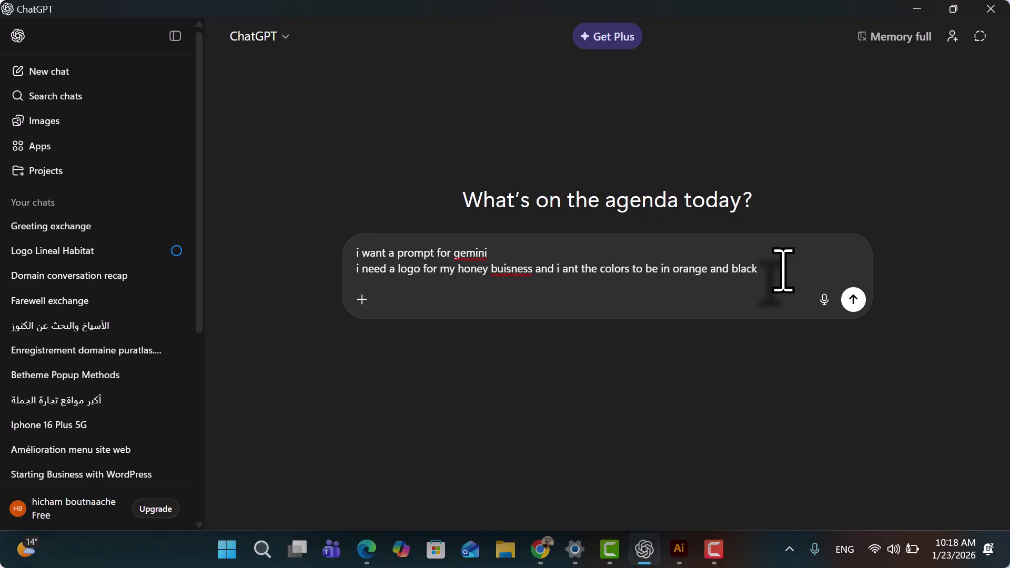
pyautogui.click(853, 300)
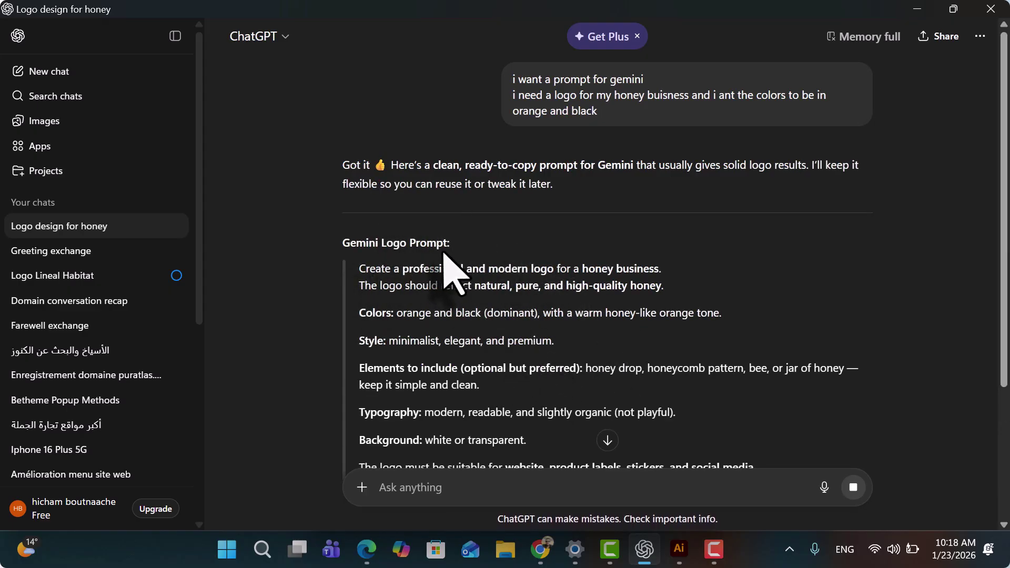
# - Copy the full Gemini logo prompt, from "Create a professional and modern logo" through "Avoid cartoonish or childish designs."
pyautogui.scroll(-3, 447, 271)
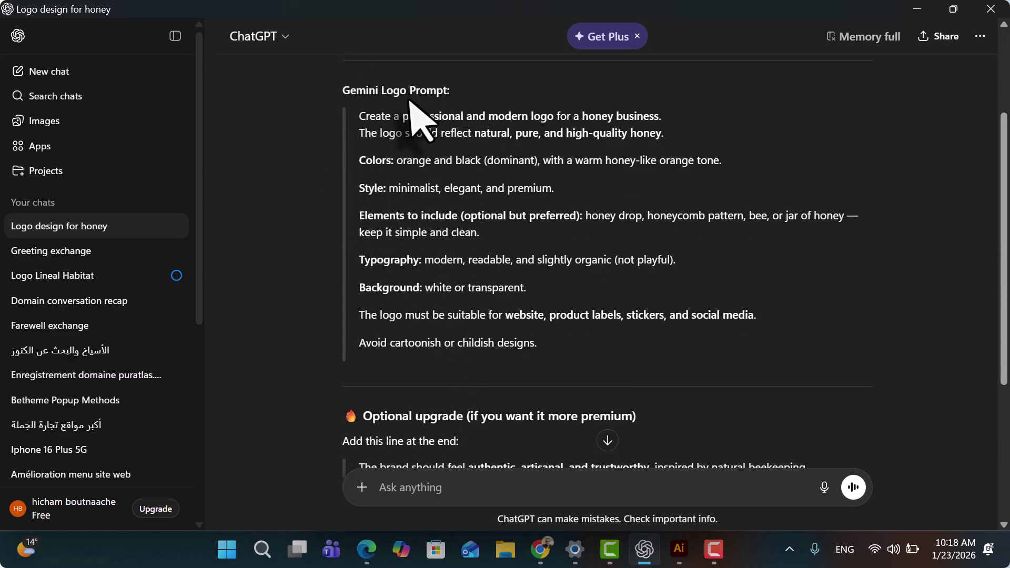
pyautogui.tripleClick(443, 124)
pyautogui.moveTo(443, 124); pyautogui.dragTo(458, 345)
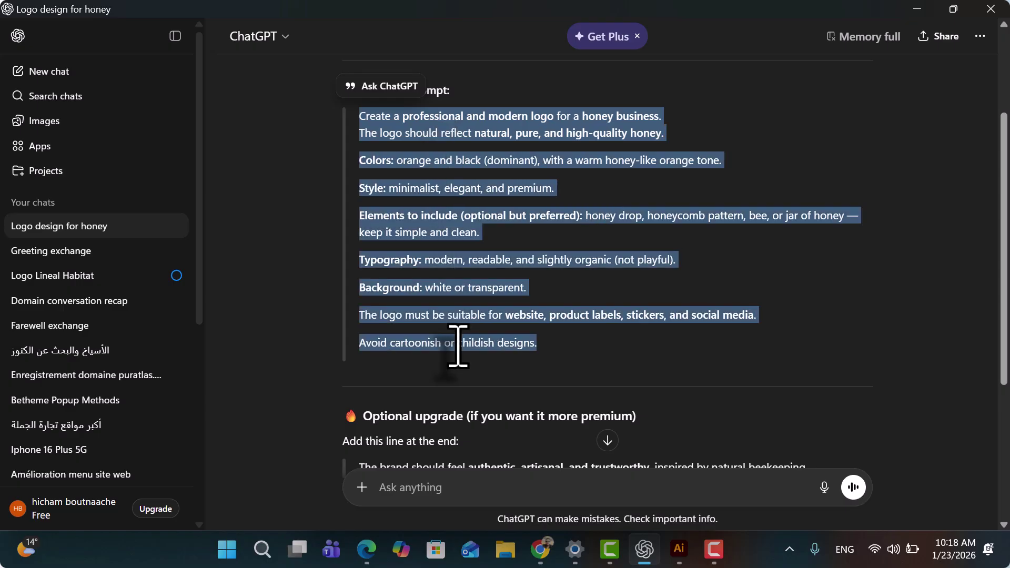
pyautogui.moveTo(830, 42)
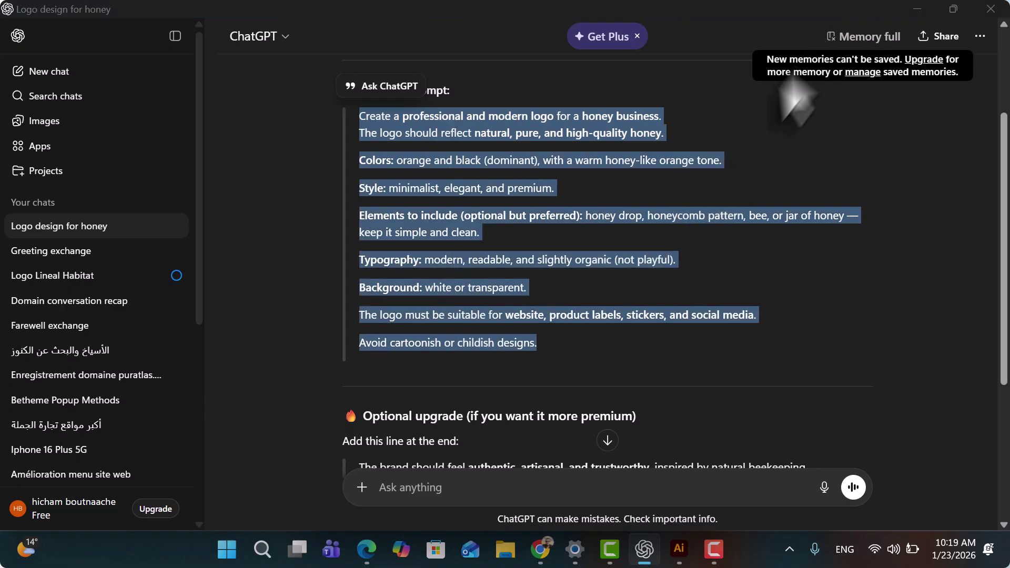
# - Switch to Gemini in Chrome, paste the copied logo prompt and submit it
pyautogui.hotkey('alt', 'Tab')
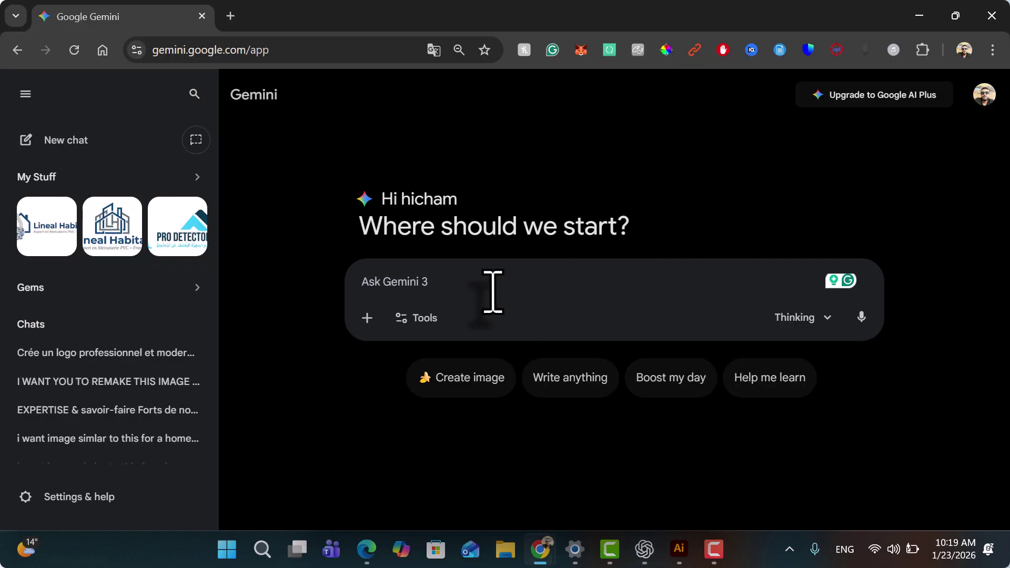
pyautogui.hotkey('ctrl', 'v')
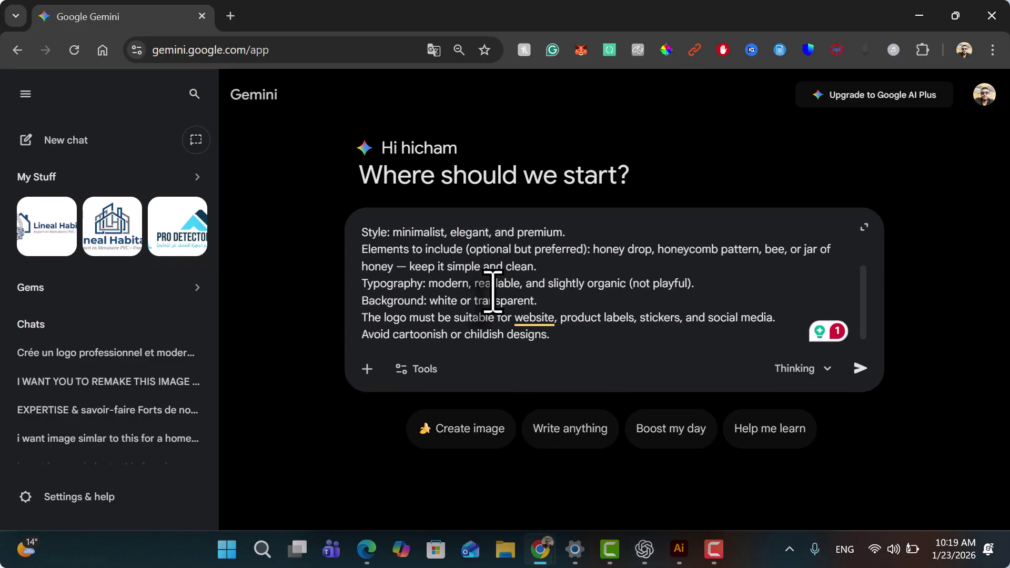
pyautogui.press('Return')
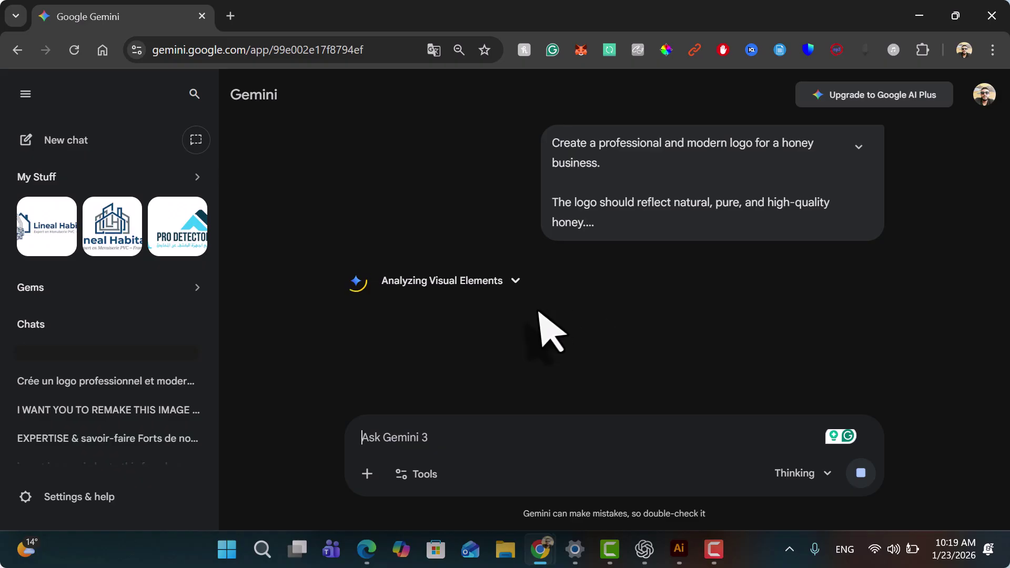
# - Check which Gemini model is selected and view the generated honey logo
pyautogui.click(823, 476)
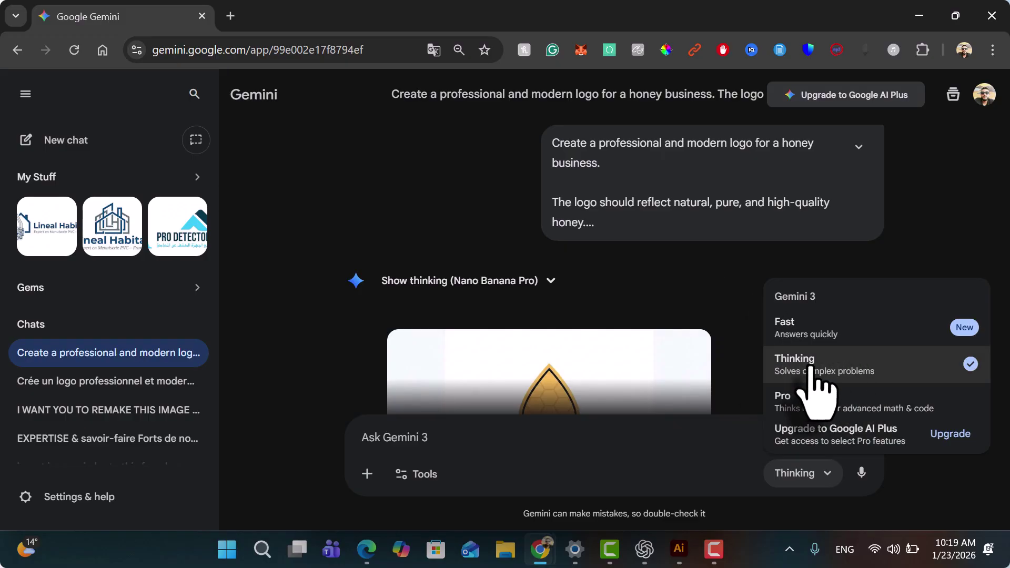
pyautogui.click(299, 356)
pyautogui.scroll(-3, 427, 363)
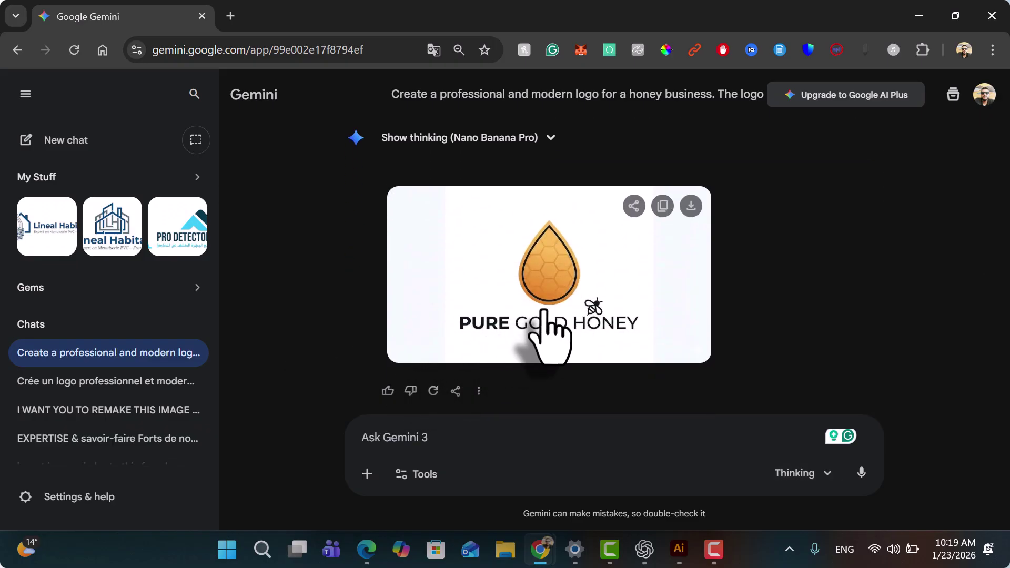
pyautogui.click(445, 434)
pyautogui.write('i noo')
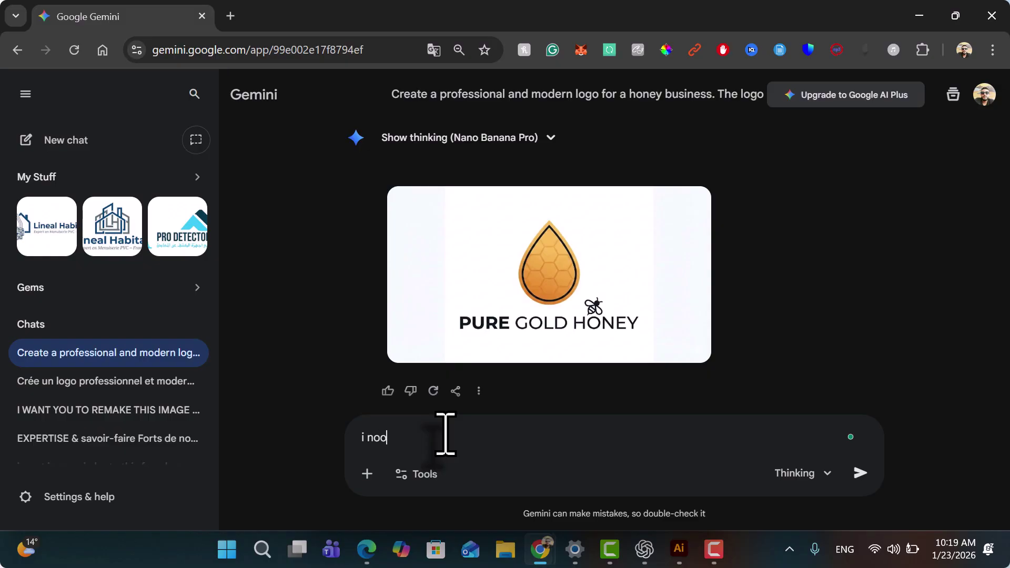
pyautogui.write('eed')
pyautogui.press('BackSpace')
pyautogui.press('BackSpace')
pyautogui.press('BackSpace')
pyautogui.press('BackSpace')
pyautogui.press('BackSpace')
pyautogui.press('BackSpace')
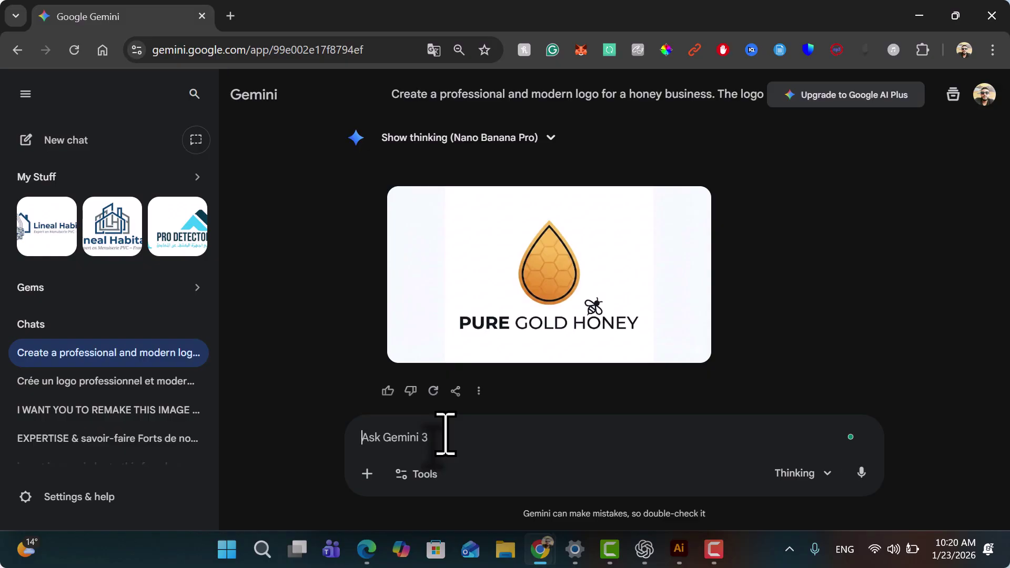
# - Send Gemini the follow-up message "try againe" to request another version of the logo
pyautogui.write('try againe')
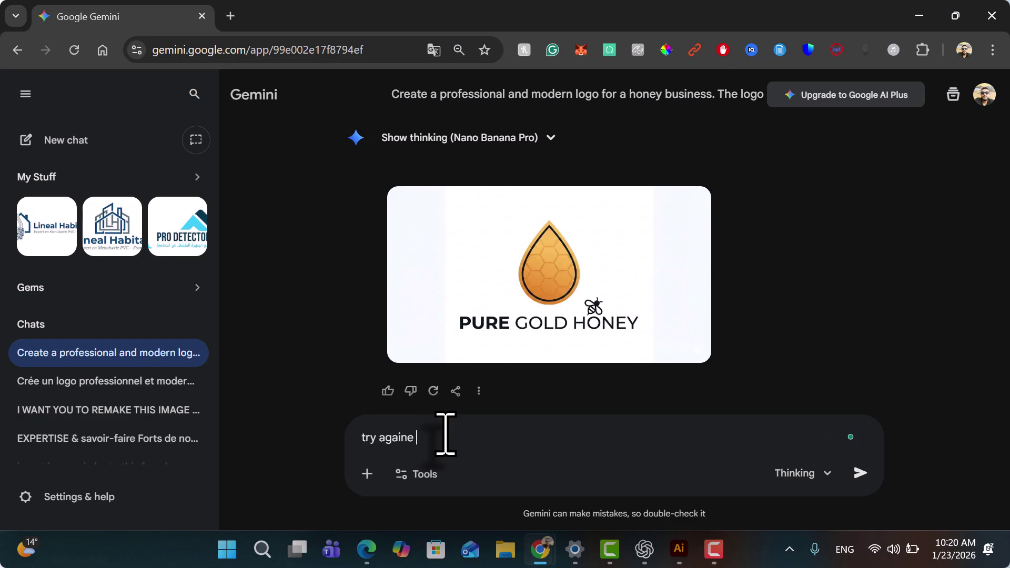
pyautogui.press('Return')
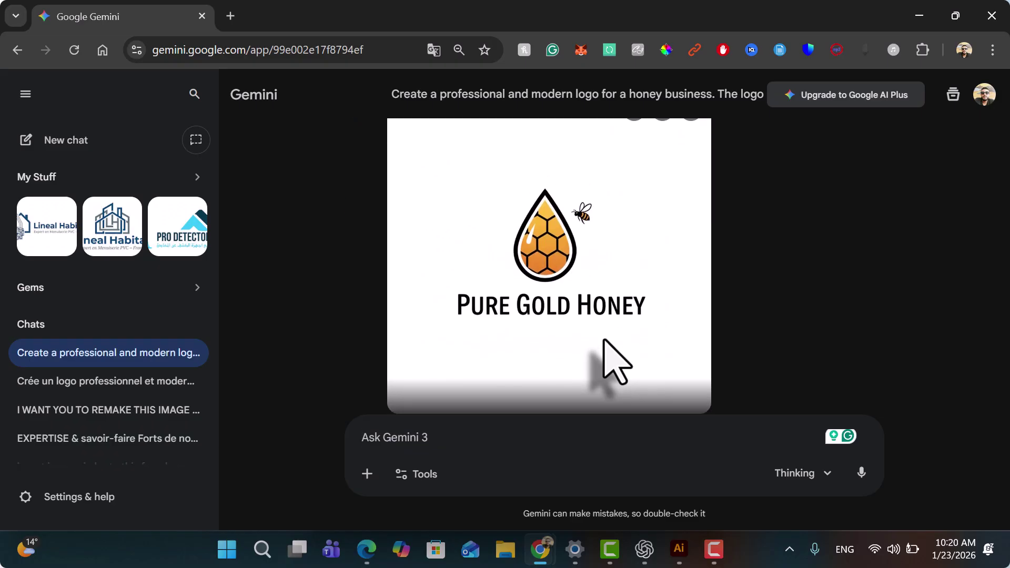
# - Enlarge the new Pure Gold Honey logo and download it as a PNG to the ineal roduits folder under the suggested name
pyautogui.scroll(1, 610, 358)
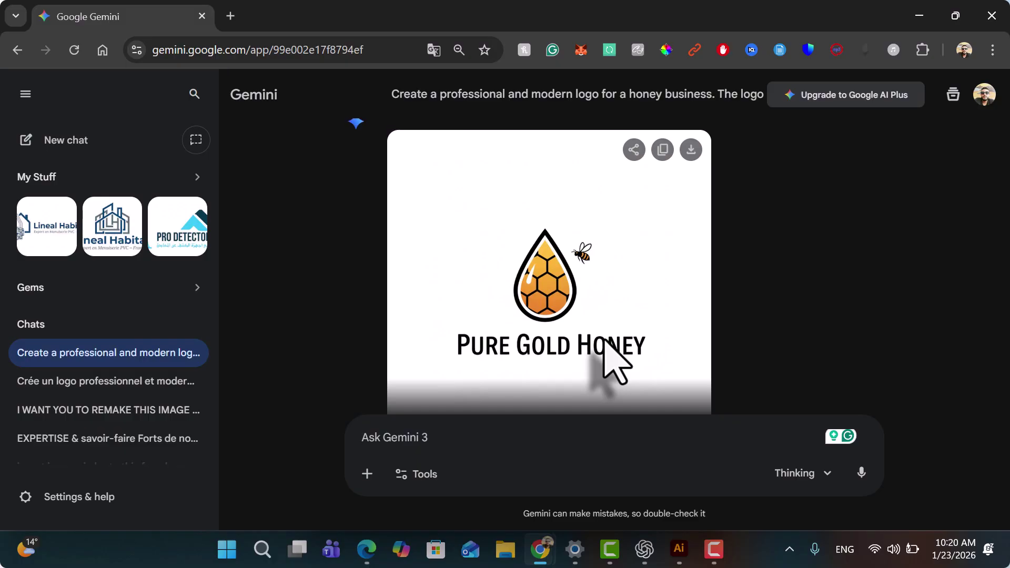
pyautogui.click(636, 322)
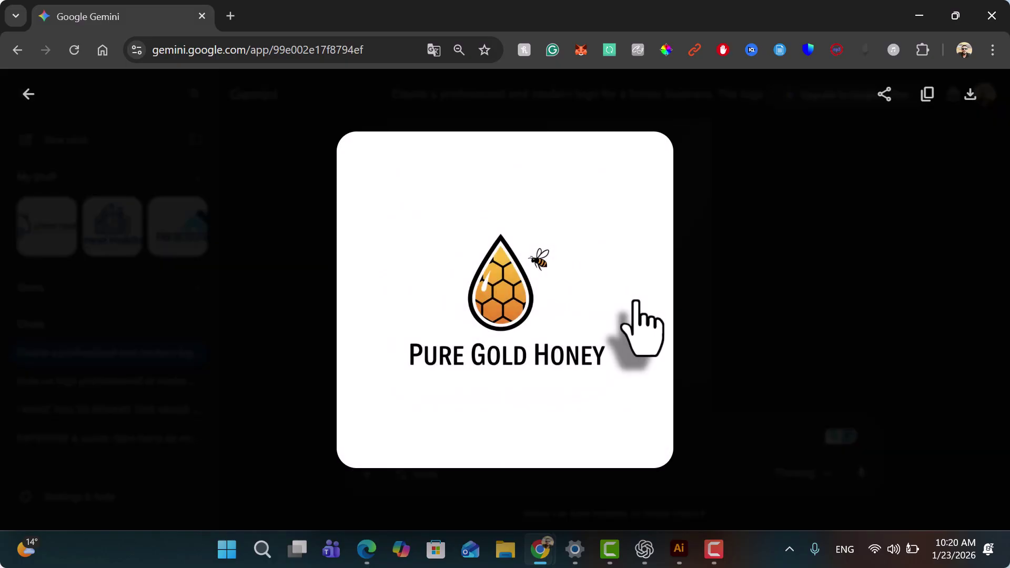
pyautogui.click(969, 94)
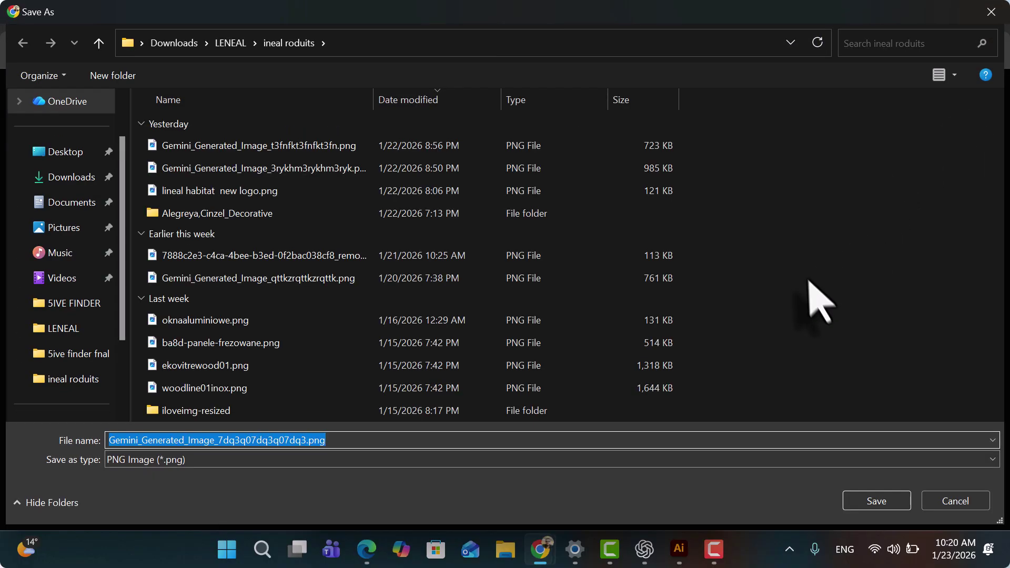
pyautogui.click(868, 366)
pyautogui.press('Return')
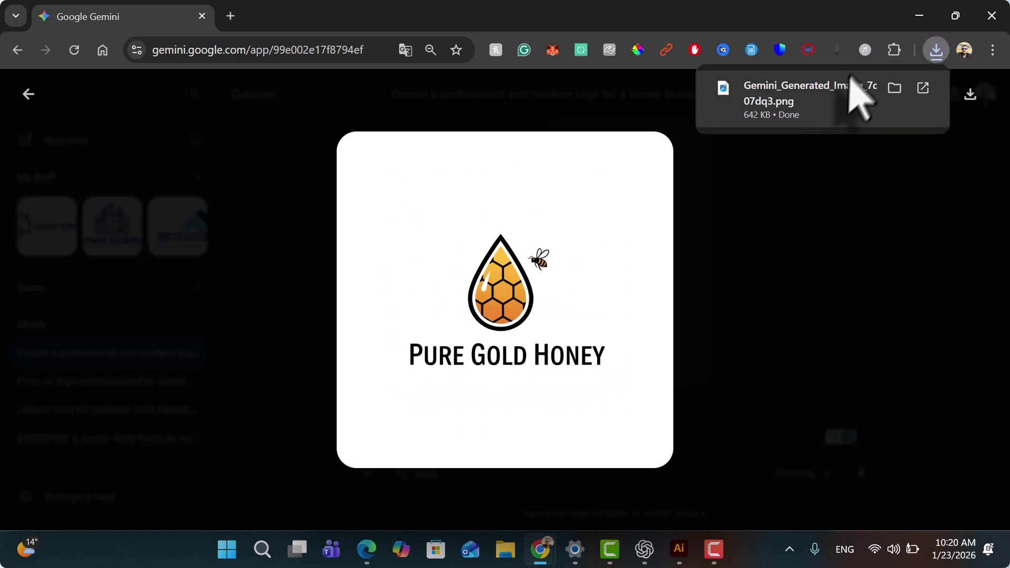
# - Switch to Adobe Illustrator and maximize its window
pyautogui.click(678, 549)
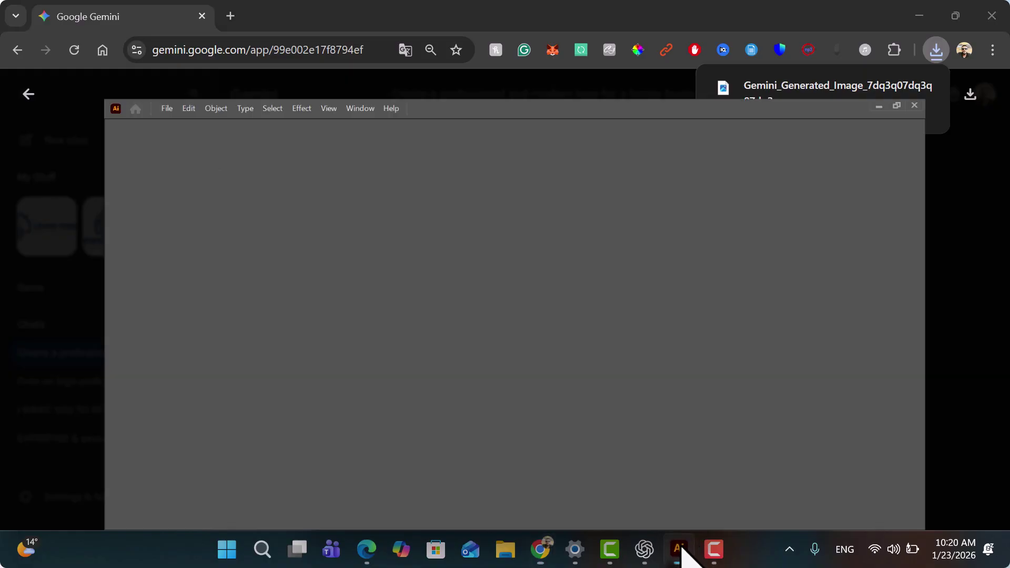
pyautogui.doubleClick(791, 12)
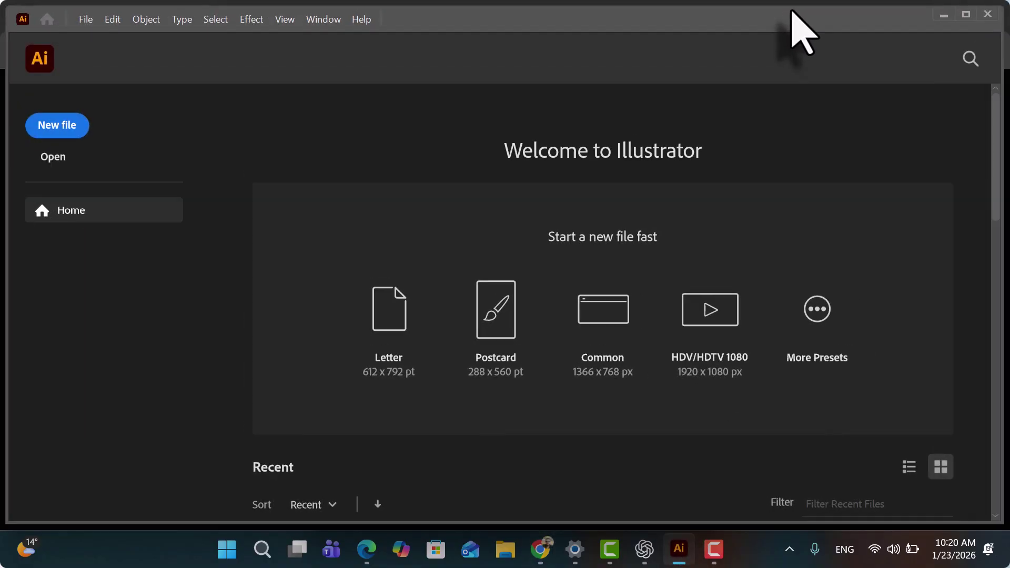
pyautogui.moveTo(789, 15); pyautogui.dragTo(744, 95)
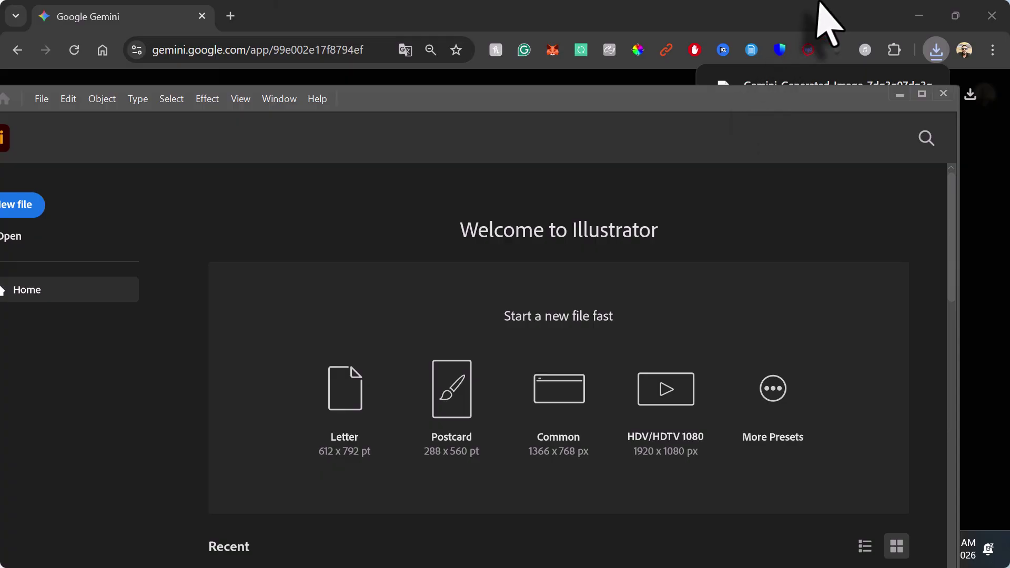
pyautogui.click(813, 24)
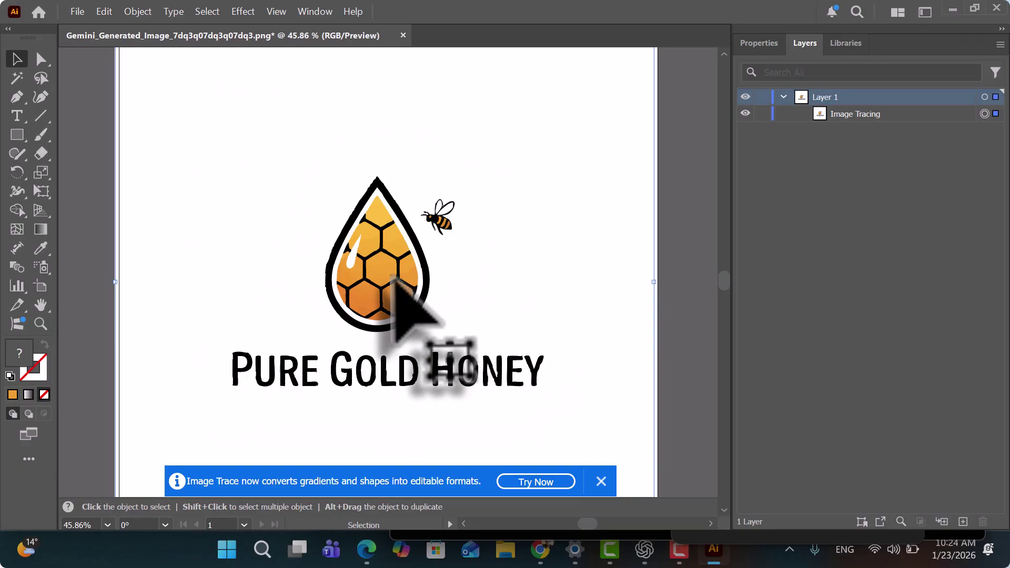
# - Isolate the Pure Gold Honey logo image and move it into line with the artboard
pyautogui.doubleClick(413, 291)
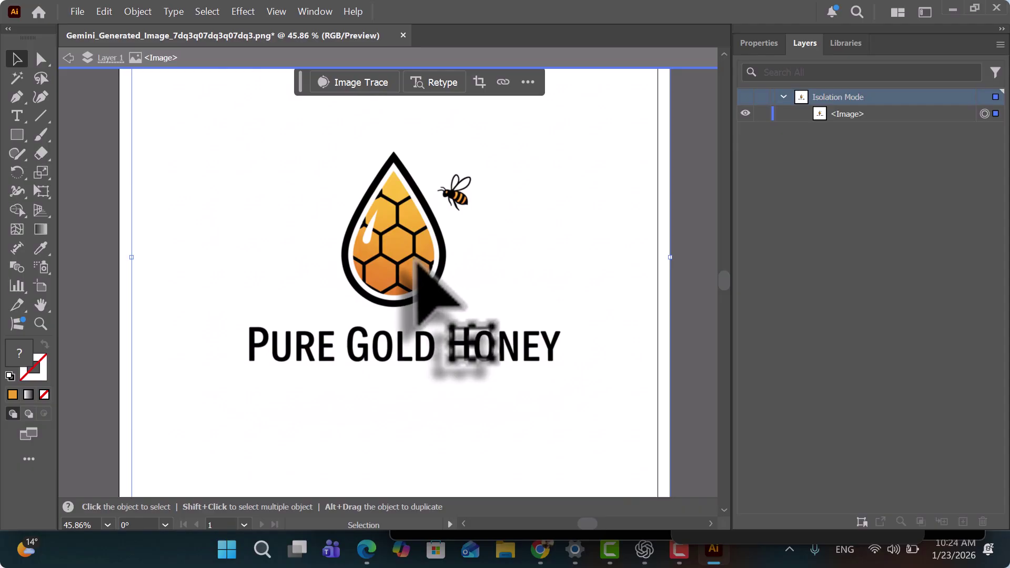
pyautogui.moveTo(417, 259)
pyautogui.mouseDown()
pyautogui.moveTo(422, 315)
pyautogui.moveTo(424, 298)
pyautogui.moveTo(405, 282)
pyautogui.mouseUp()
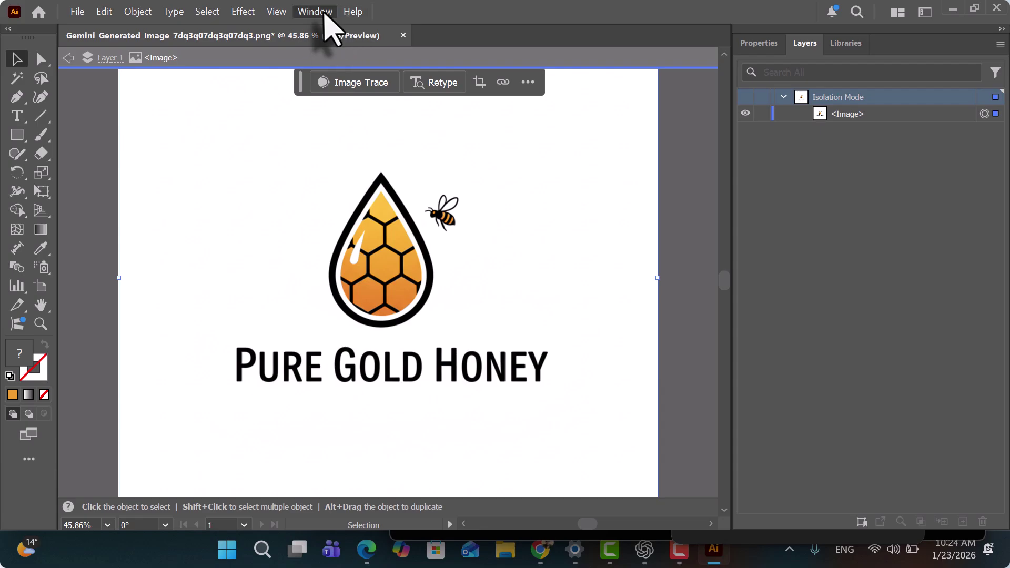
# - Trace the logo image with Image Trace using the 6 Colors preset and enable Auto Grouping
pyautogui.click(321, 12)
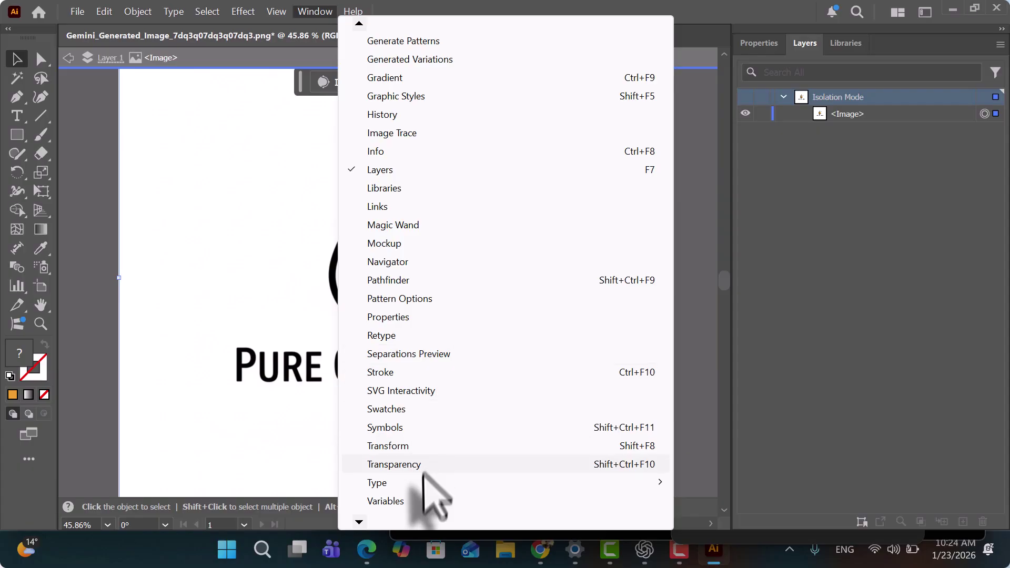
pyautogui.moveTo(358, 518)
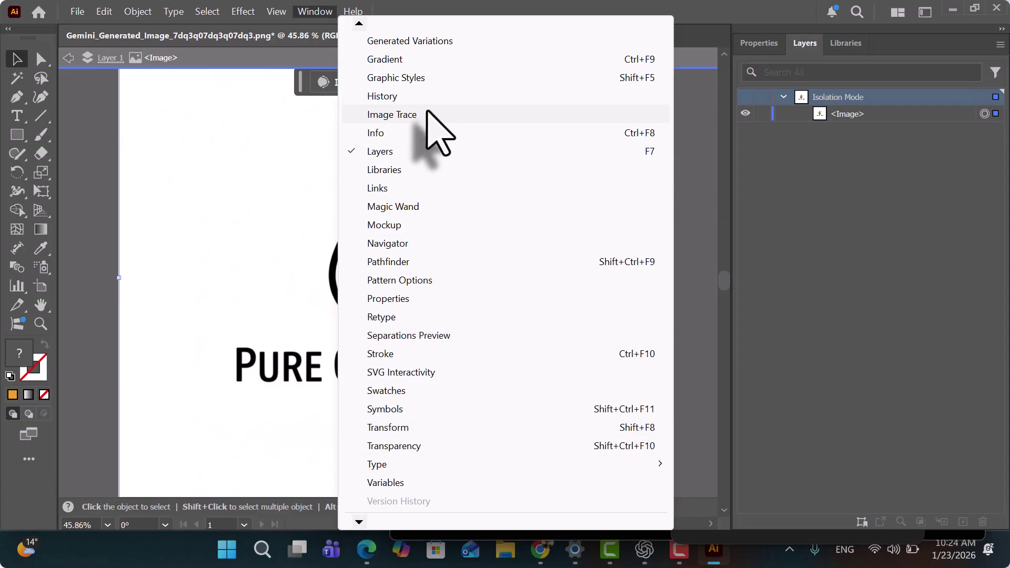
pyautogui.click(427, 114)
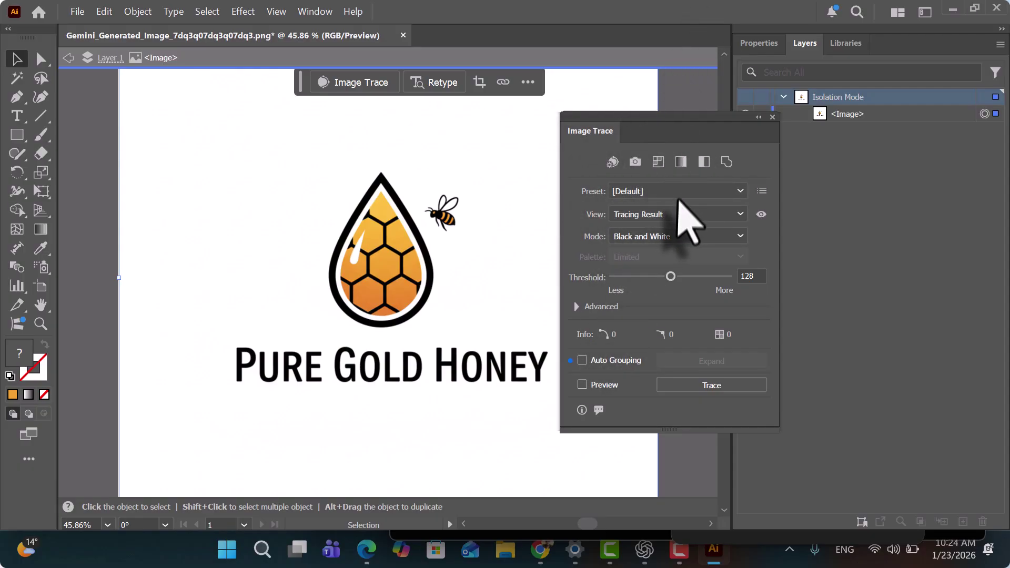
pyautogui.click(672, 190)
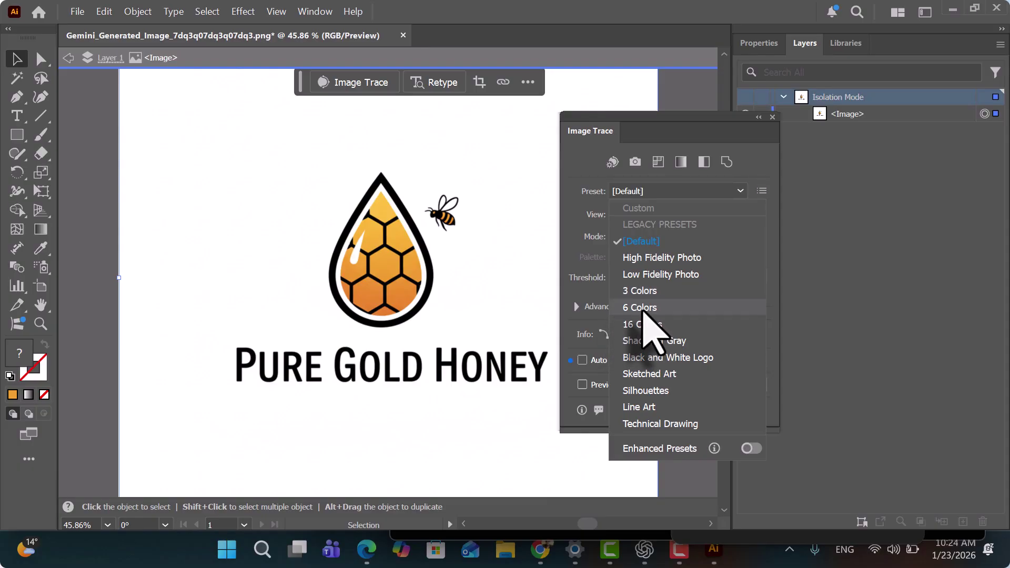
pyautogui.click(642, 309)
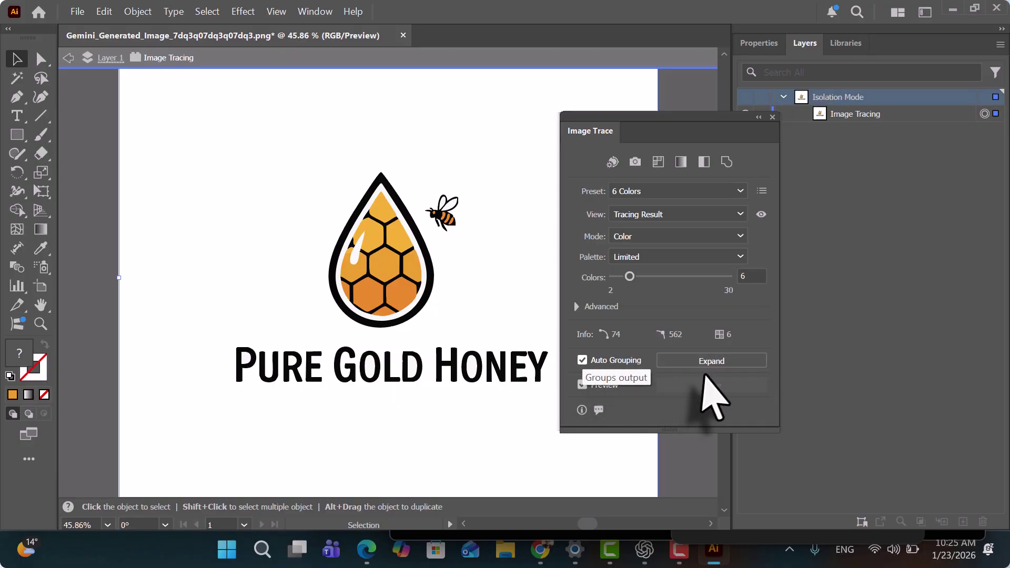
# - Expand the traced logo into editable vector groups and close the Image Trace settings
pyautogui.click(724, 360)
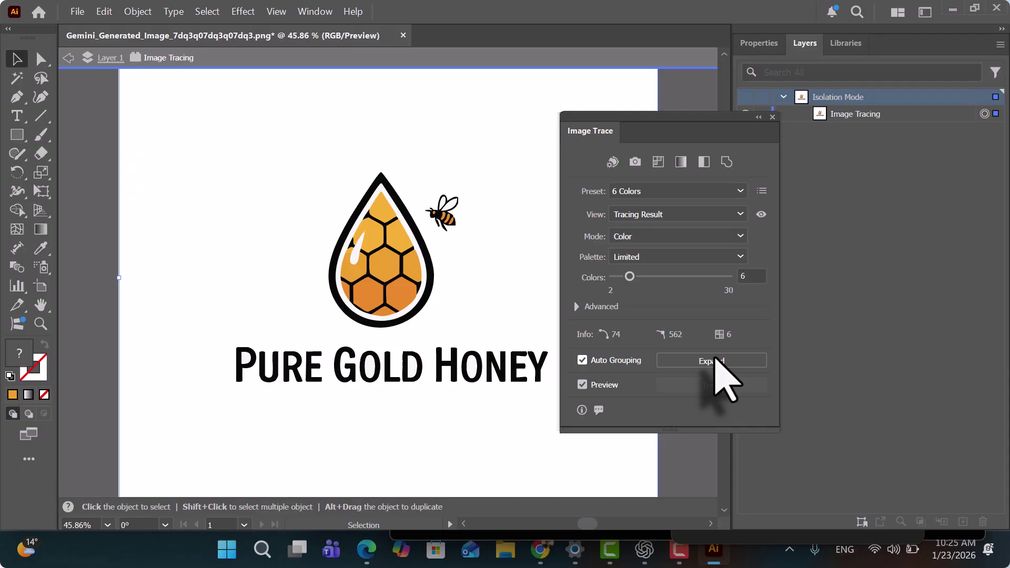
pyautogui.click(717, 360)
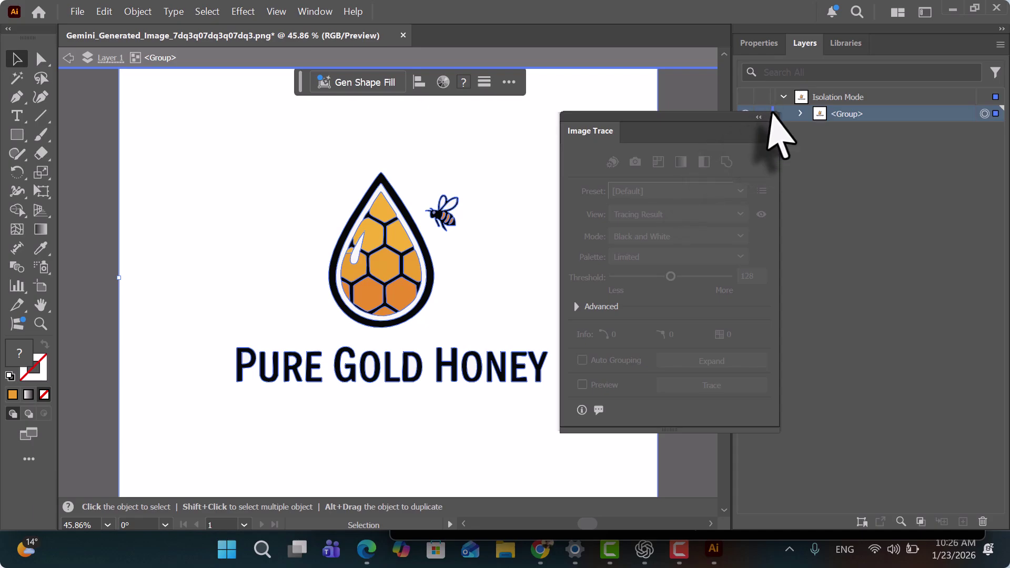
pyautogui.click(772, 117)
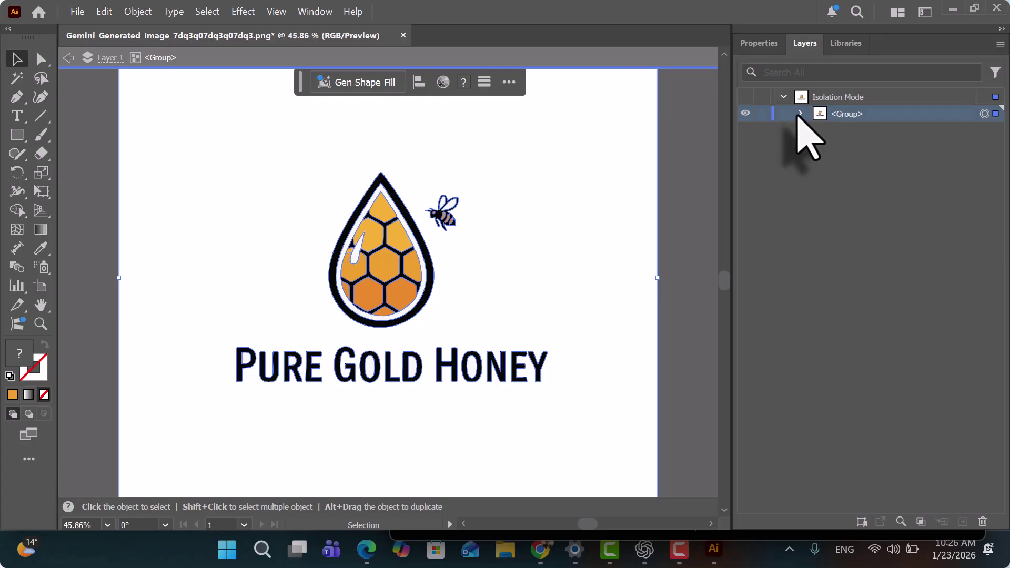
# - List the logo's subgroups, select only the bee group and move the bee to the upper left of the honey drop
pyautogui.click(800, 114)
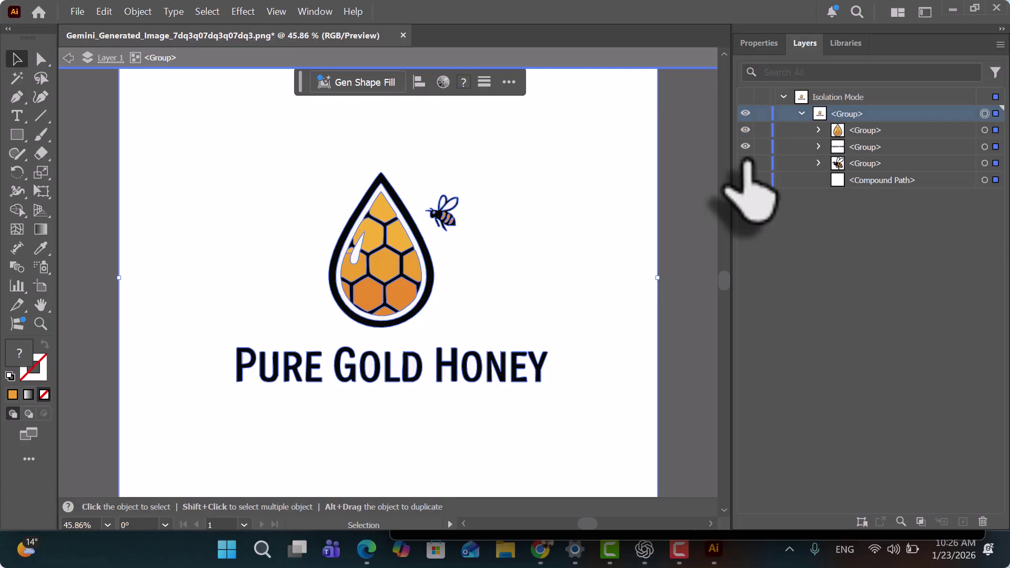
pyautogui.click(745, 163)
pyautogui.click(745, 163)
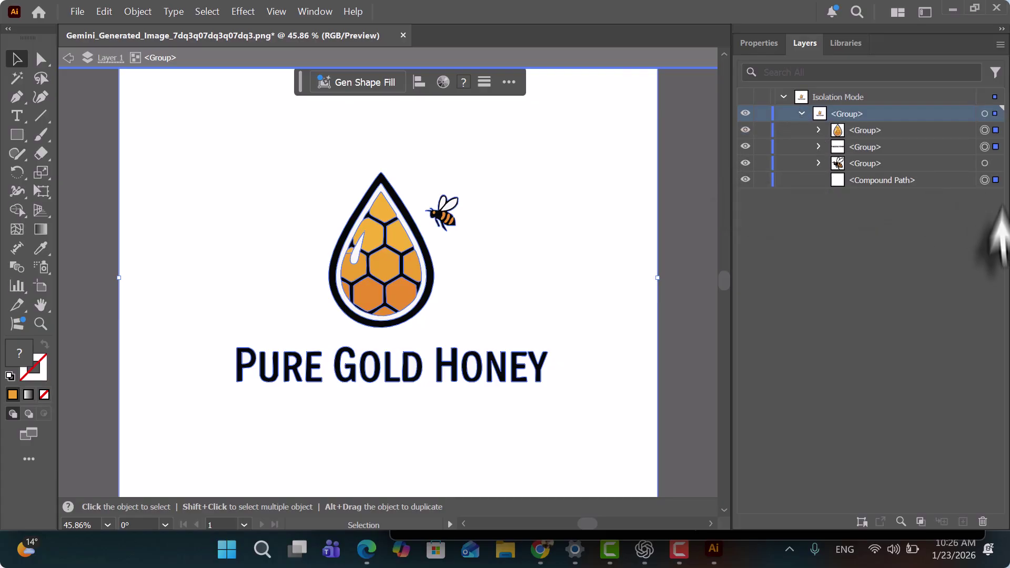
pyautogui.click(985, 163)
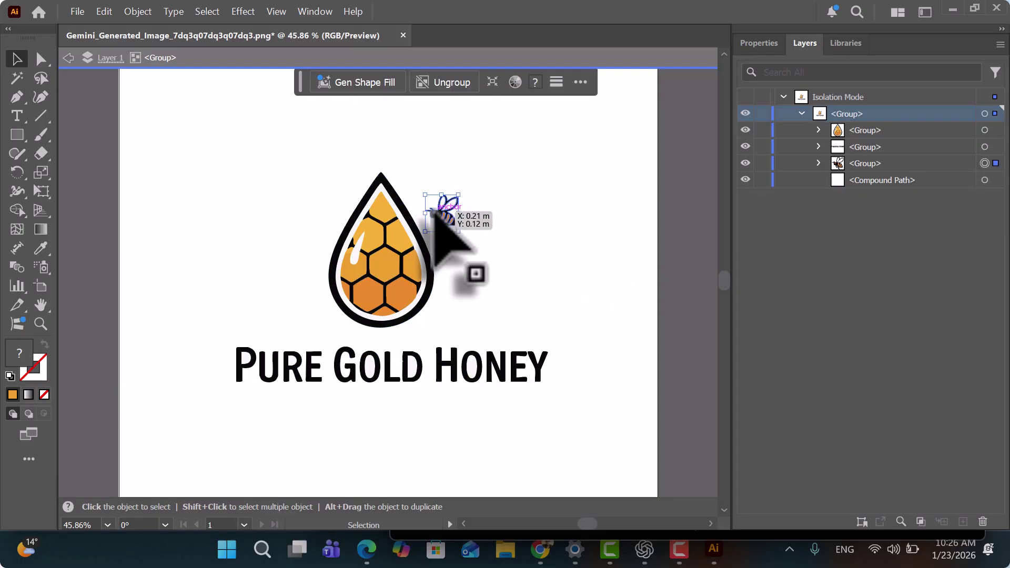
pyautogui.moveTo(432, 213); pyautogui.dragTo(339, 189)
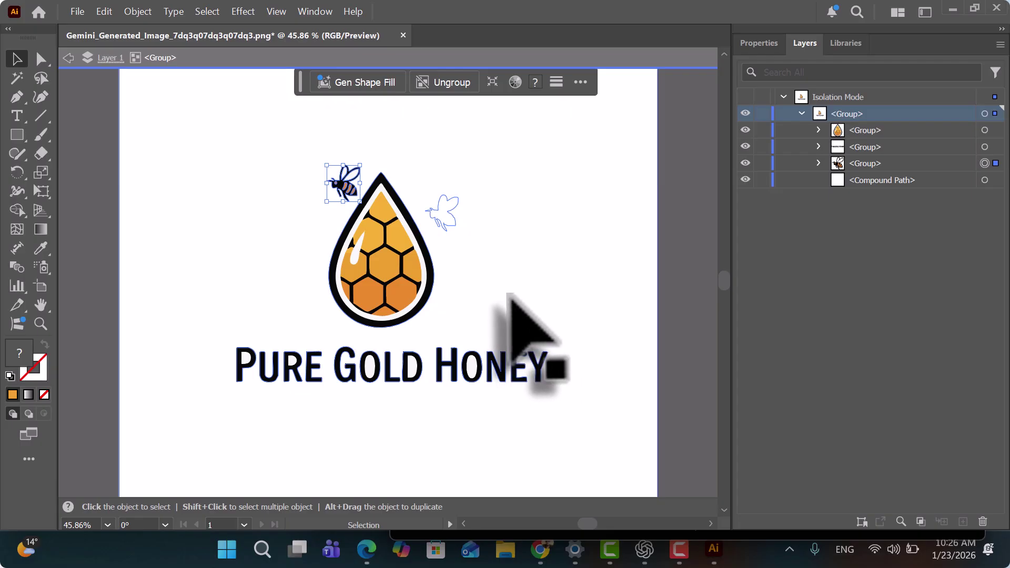
# - Leave isolation mode back to Layer 1 and deselect all the artwork
pyautogui.click(507, 294)
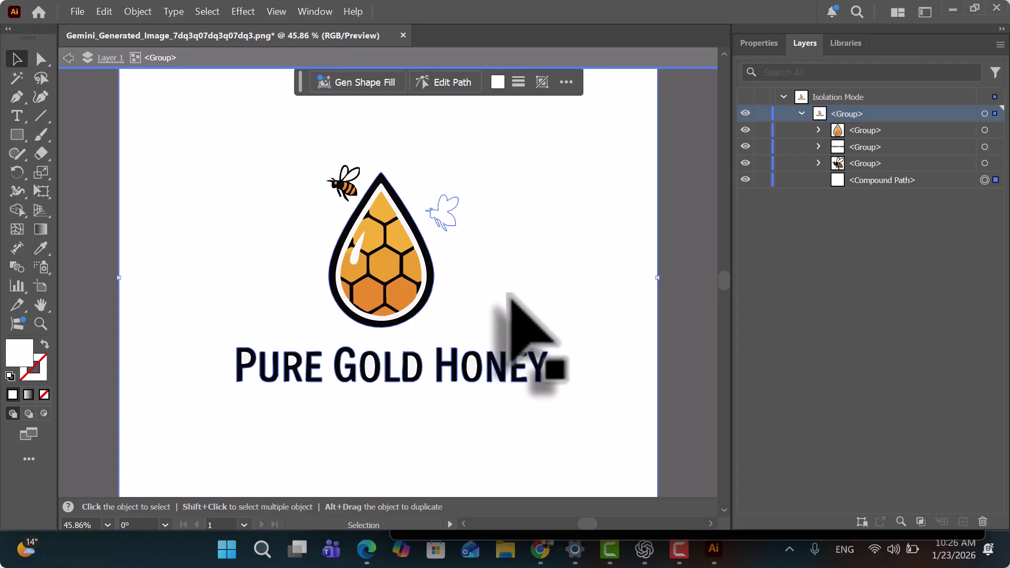
pyautogui.doubleClick(647, 287)
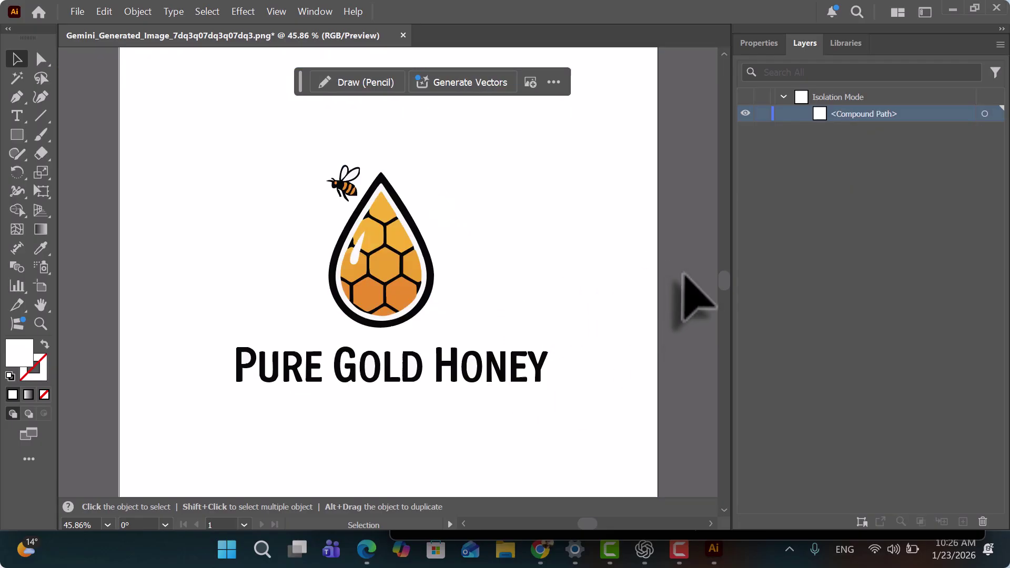
pyautogui.doubleClick(683, 274)
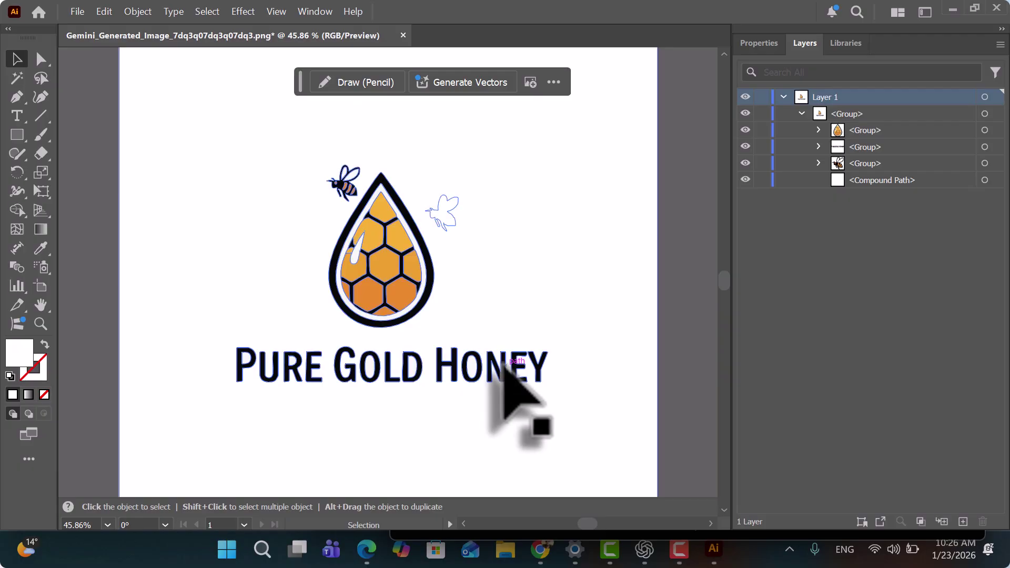
pyautogui.click(502, 363)
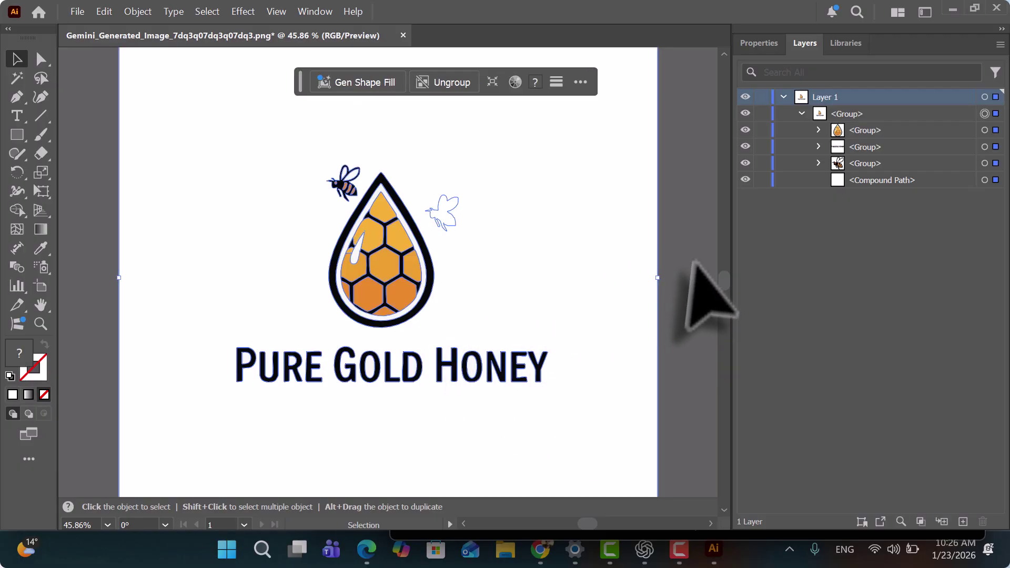
pyautogui.hotkey('ctrl', 'shift', 'a')
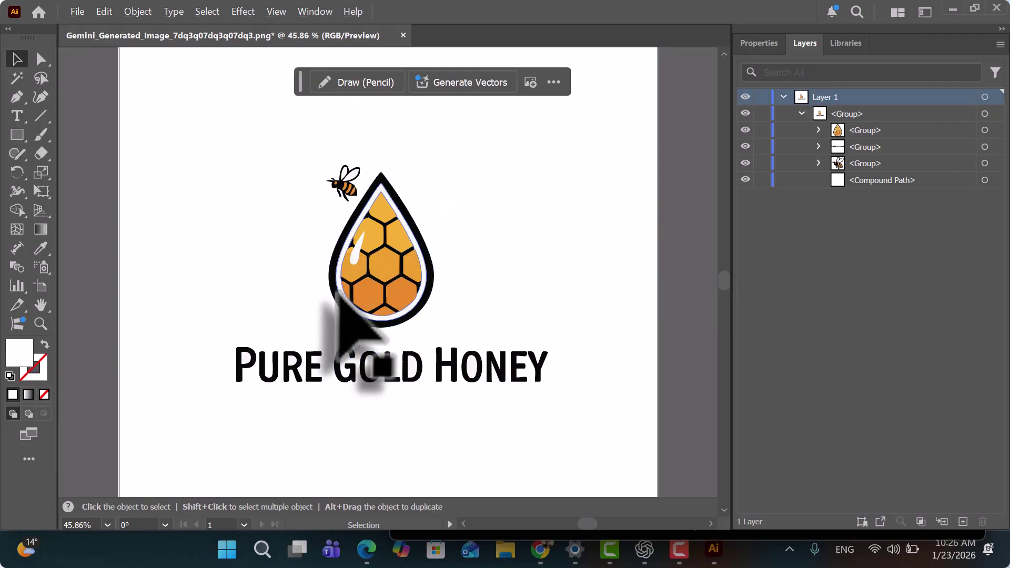
# - Check the honeycomb edges up close and isolate the large lower-left hexagon inside the drop through its nested groups
pyautogui.scroll(3, 338, 293)
pyautogui.scroll(4, 338, 293)
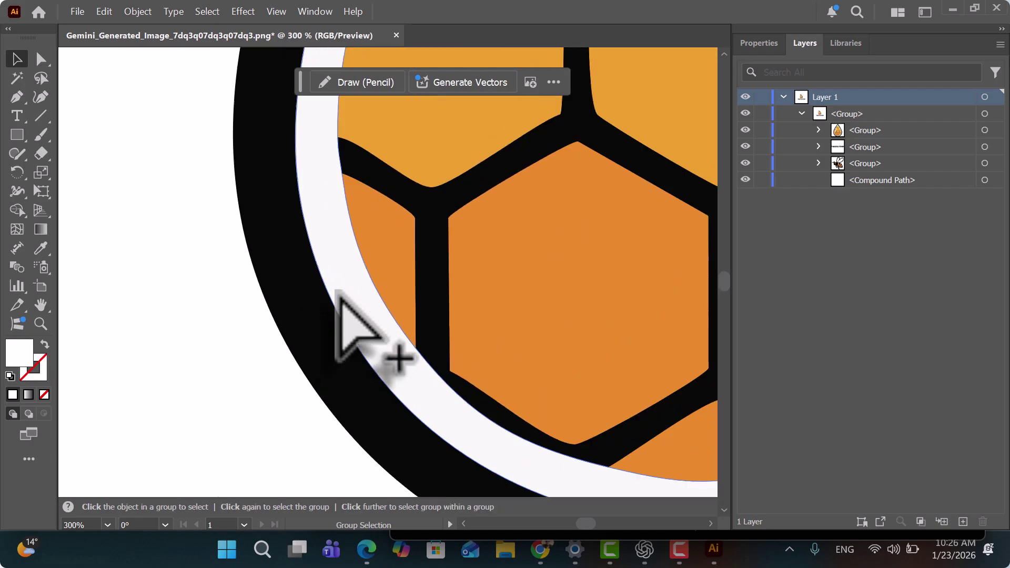
pyautogui.scroll(-2, 338, 293)
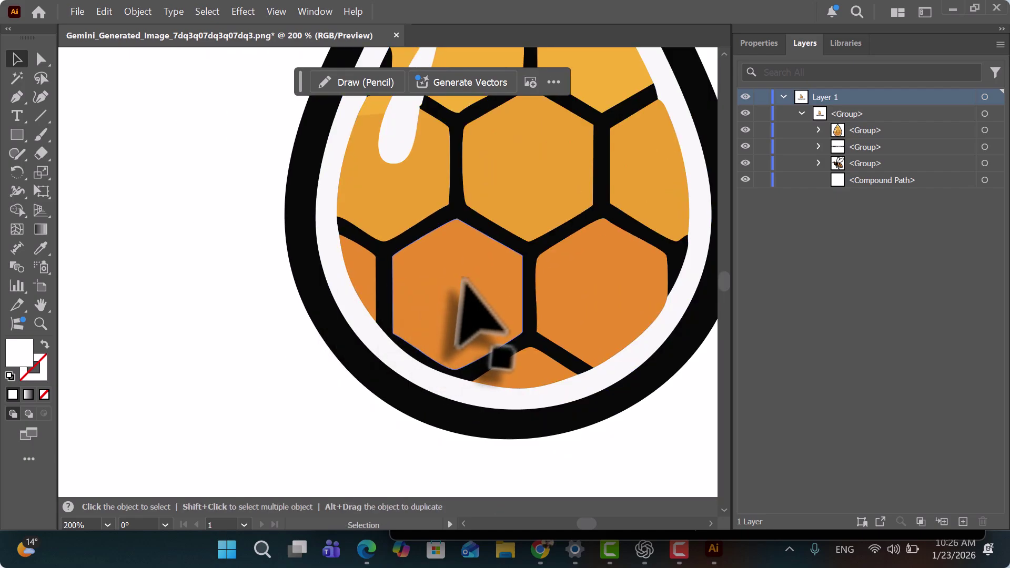
pyautogui.scroll(-3, 463, 293)
pyautogui.click(463, 279)
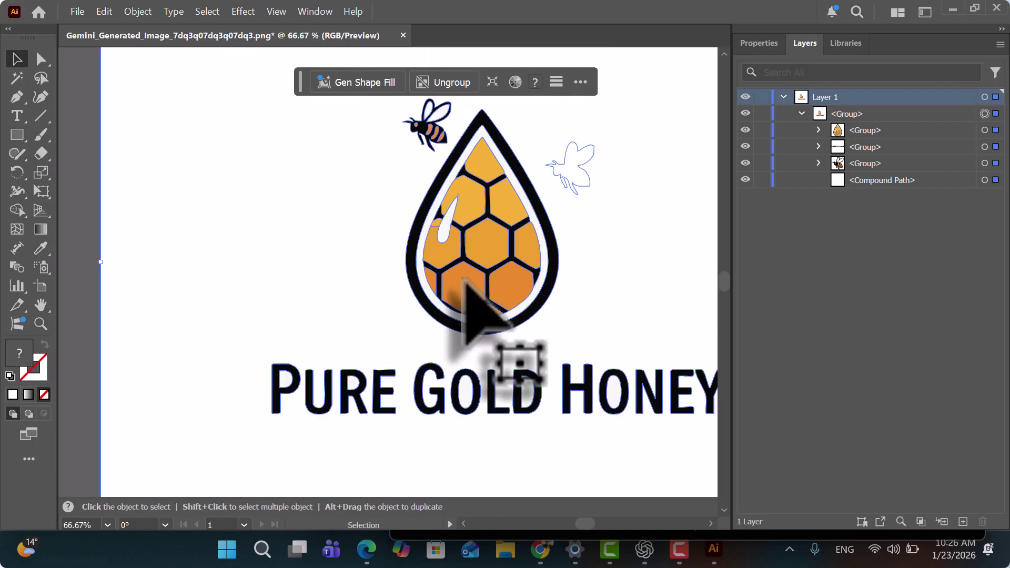
pyautogui.doubleClick(464, 280)
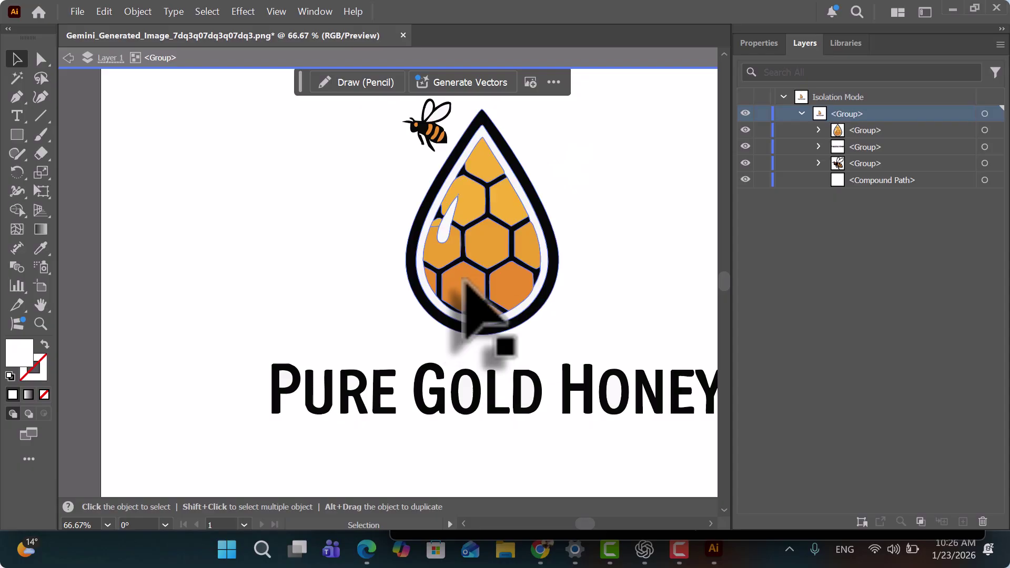
pyautogui.doubleClick(463, 280)
pyautogui.doubleClick(463, 279)
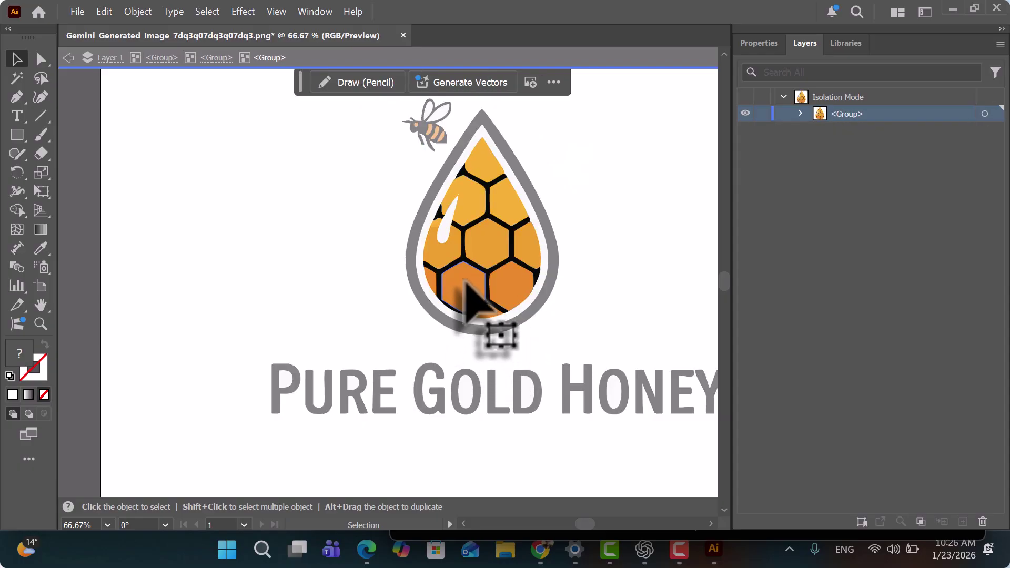
pyautogui.click(463, 280)
pyautogui.doubleClick(464, 280)
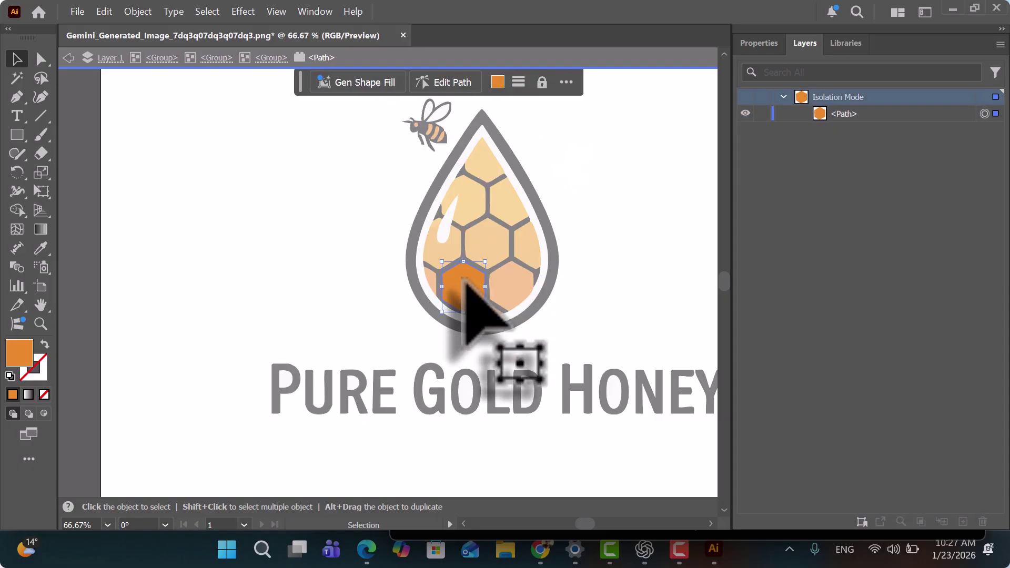
# - Set the isolated hexagon's fill to dark brown aa5304 and leave isolation mode
pyautogui.doubleClick(25, 355)
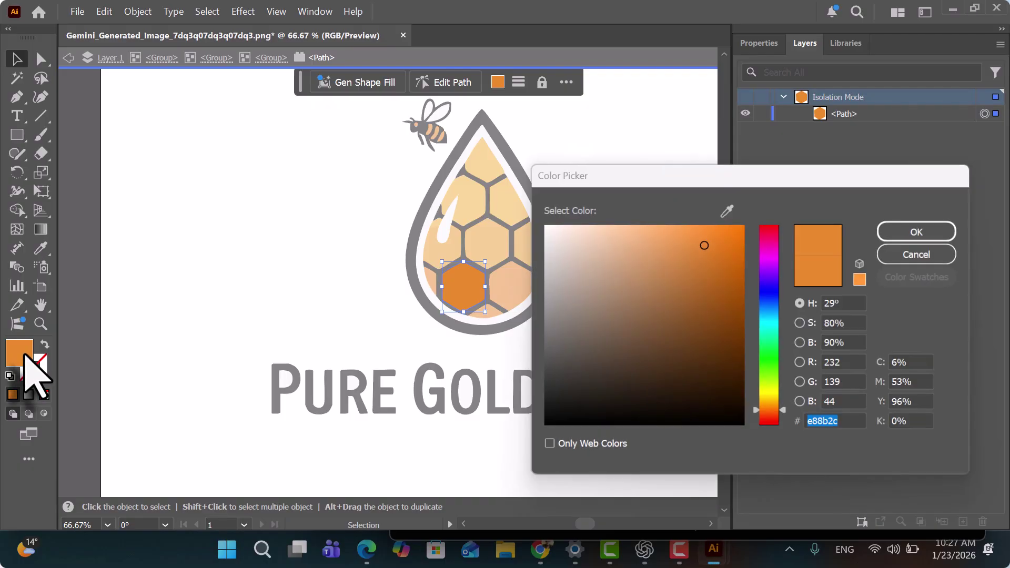
pyautogui.click(669, 278)
pyautogui.moveTo(670, 278)
pyautogui.mouseDown()
pyautogui.moveTo(718, 337)
pyautogui.moveTo(739, 291)
pyautogui.mouseUp()
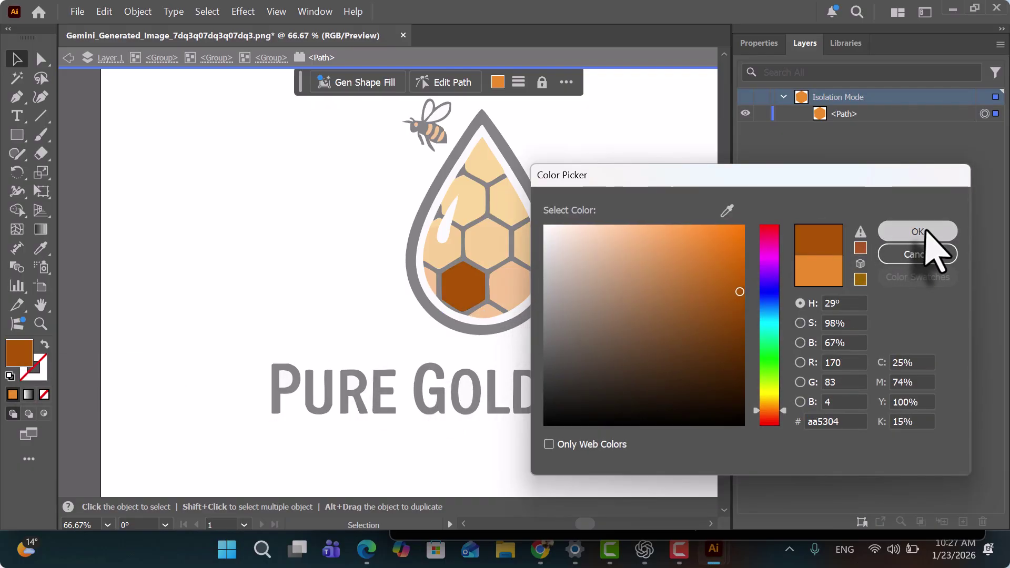
pyautogui.click(918, 232)
pyautogui.doubleClick(627, 285)
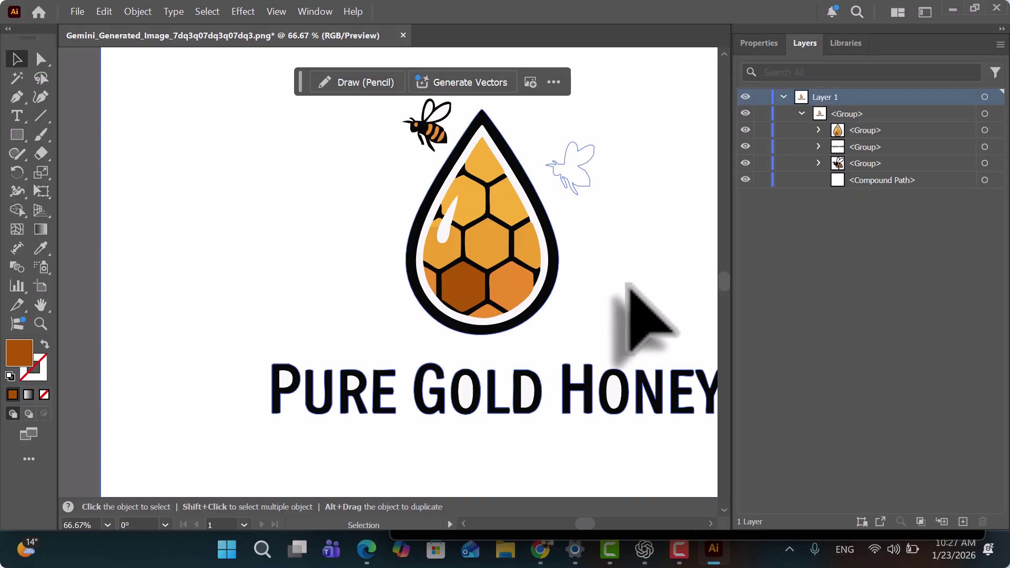
# - Export the logo as a PNG, shortening the file name to Gemini_Generated_Image.png, and proceed to the PNG options
pyautogui.hscroll(2, 626, 284)
pyautogui.hscroll(-3, 627, 285)
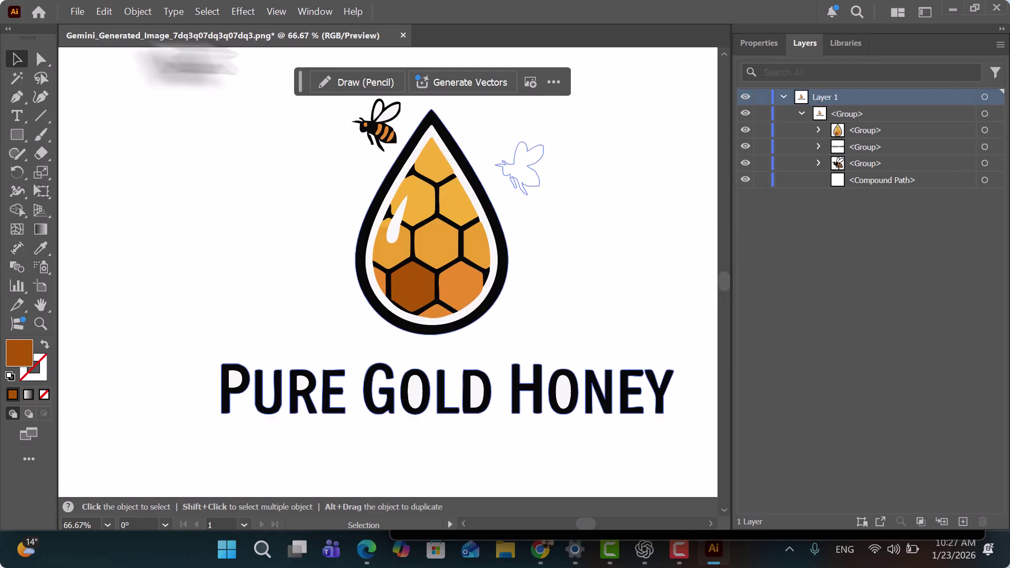
pyautogui.click(77, 12)
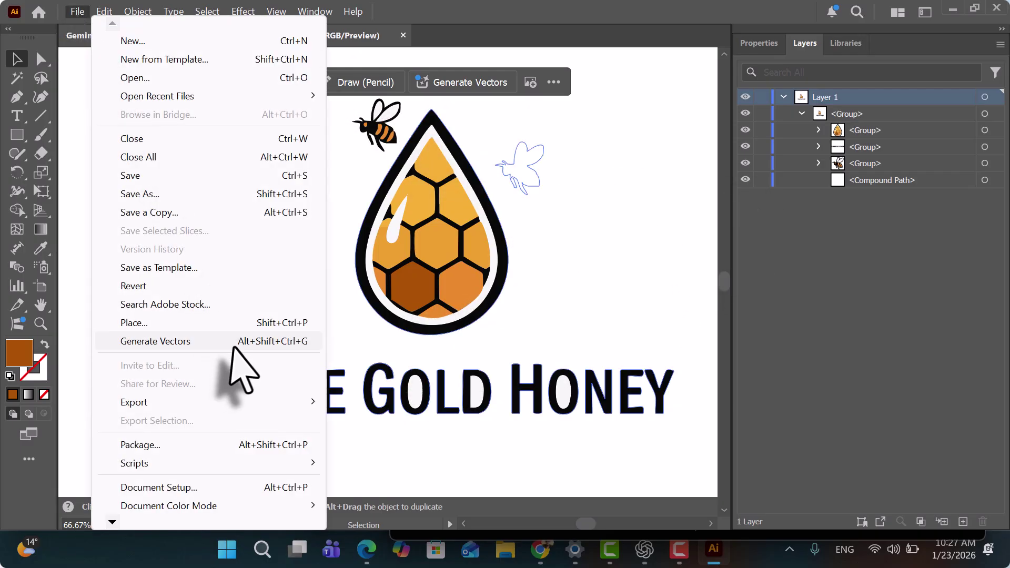
pyautogui.moveTo(236, 400)
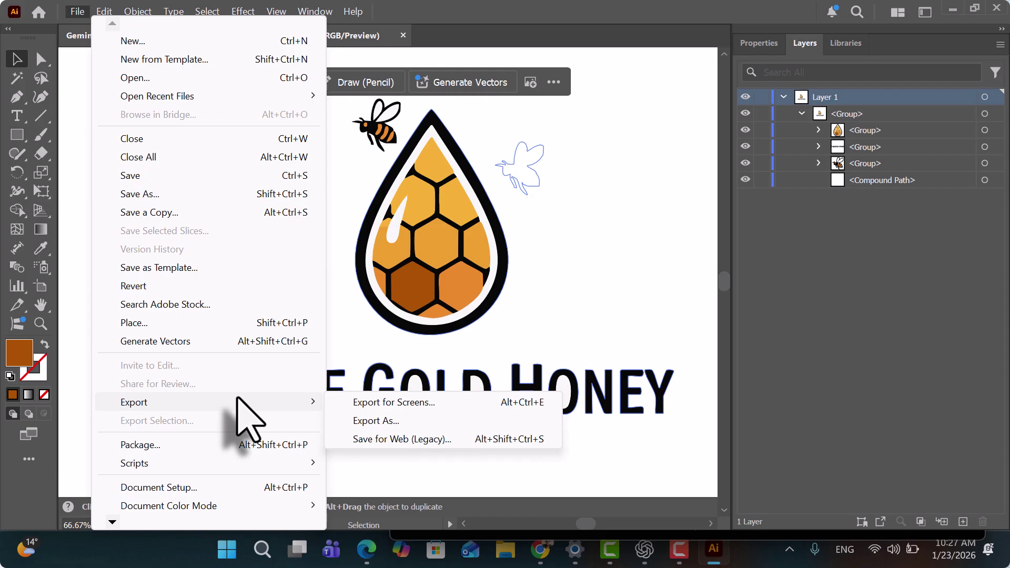
pyautogui.click(376, 421)
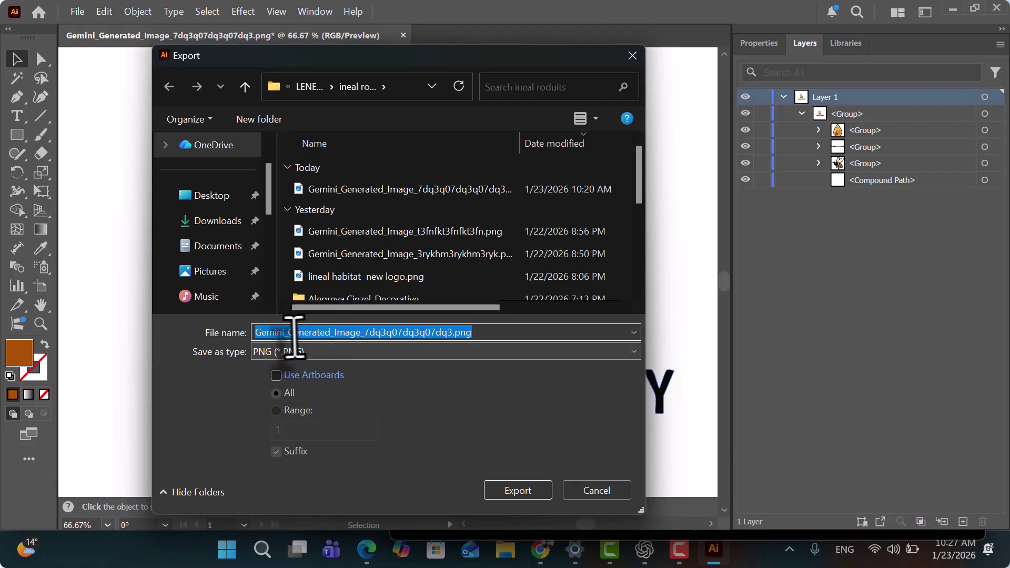
pyautogui.click(317, 332)
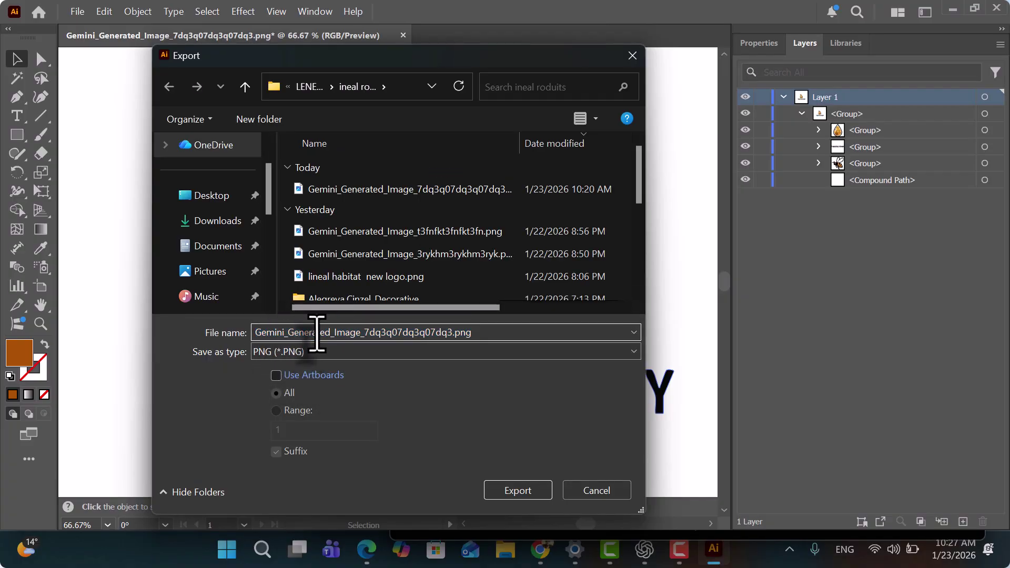
pyautogui.moveTo(317, 332); pyautogui.dragTo(519, 327)
pyautogui.click(519, 330)
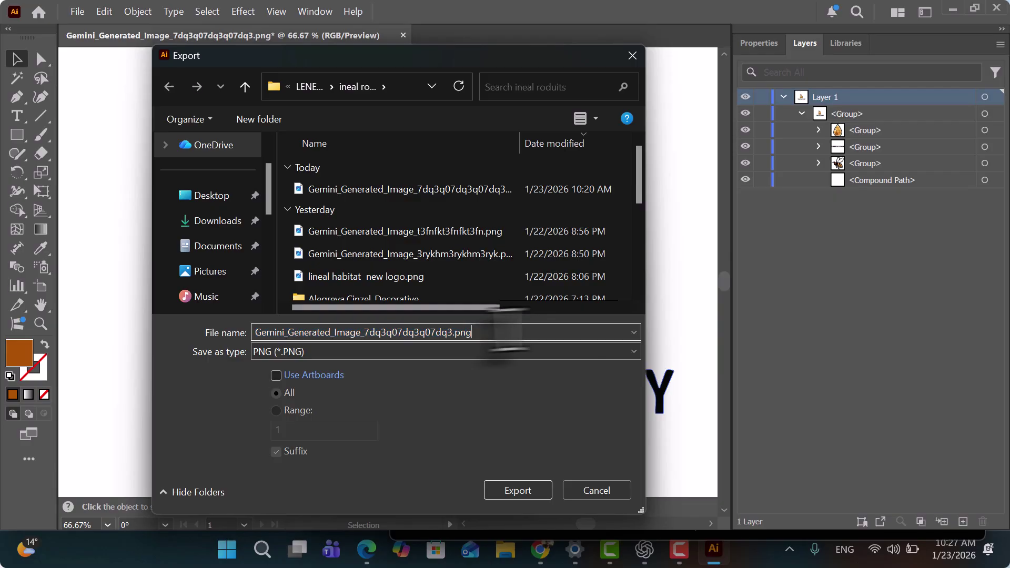
pyautogui.doubleClick(411, 331)
pyautogui.click(412, 332)
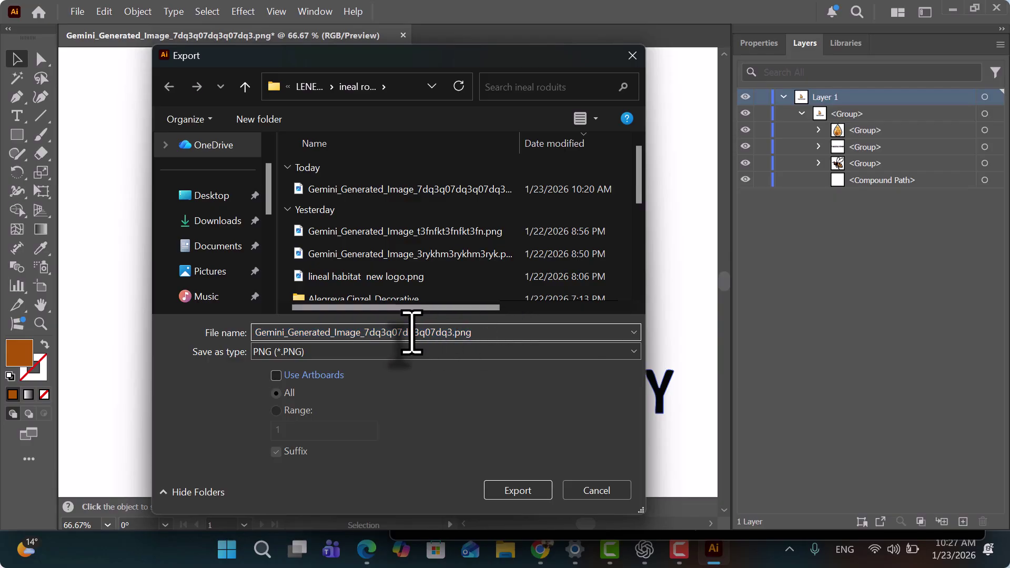
pyautogui.moveTo(363, 332); pyautogui.dragTo(450, 337)
pyautogui.press('BackSpace')
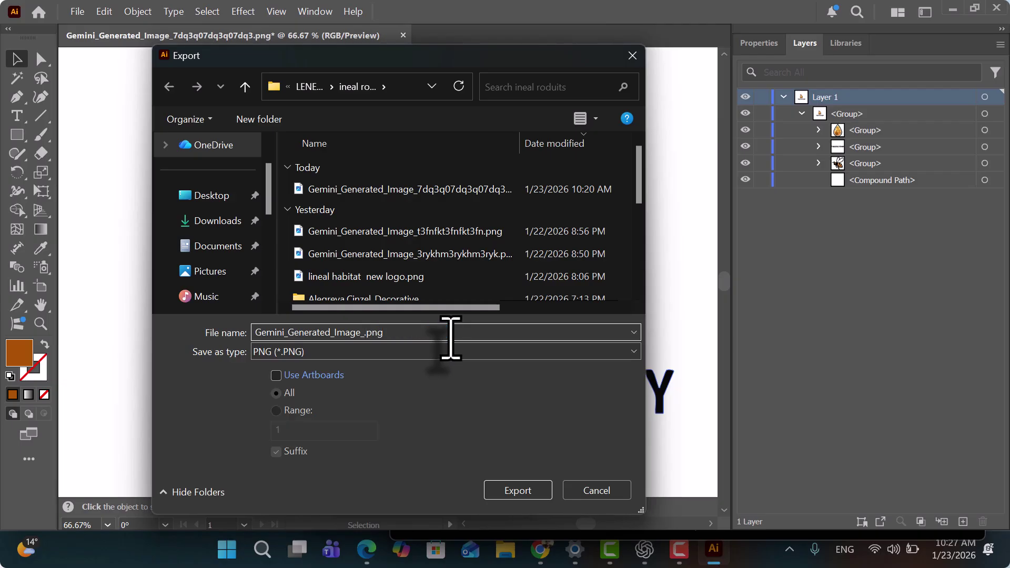
pyautogui.press('BackSpace')
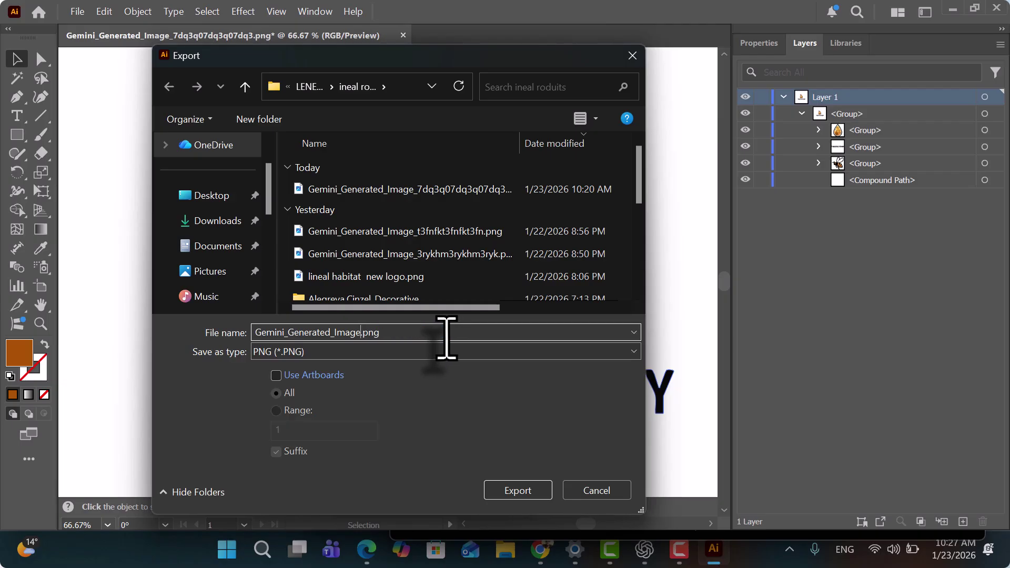
pyautogui.click(507, 491)
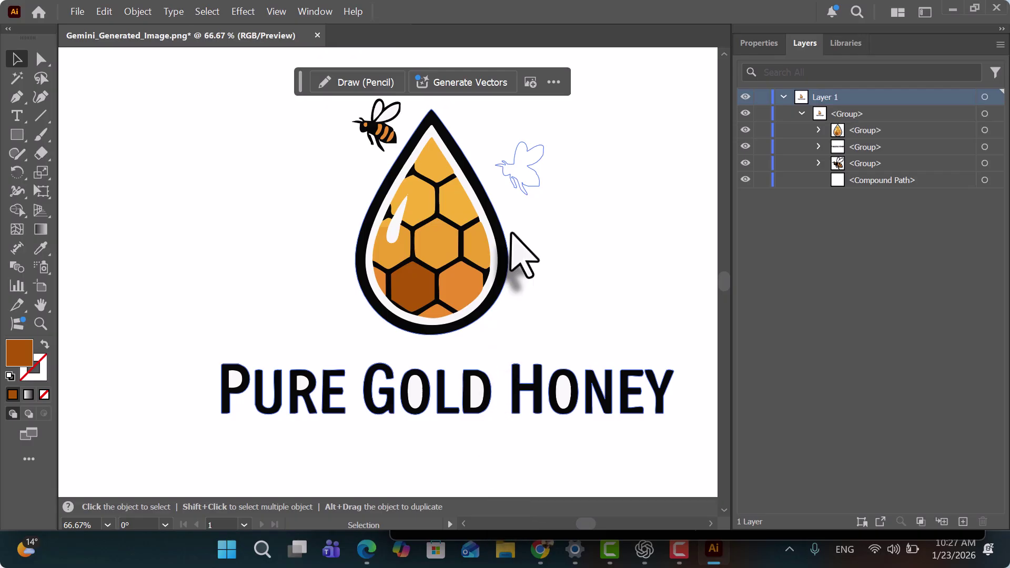
# - Set the PNG resolution to 600 ppi and complete the export
pyautogui.doubleClick(593, 182)
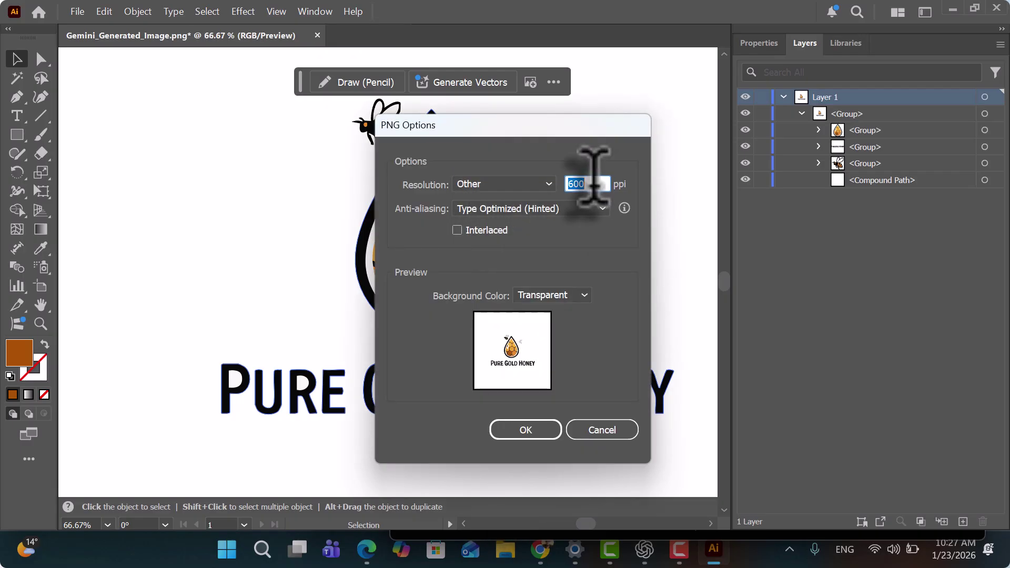
pyautogui.write('600')
pyautogui.click(526, 431)
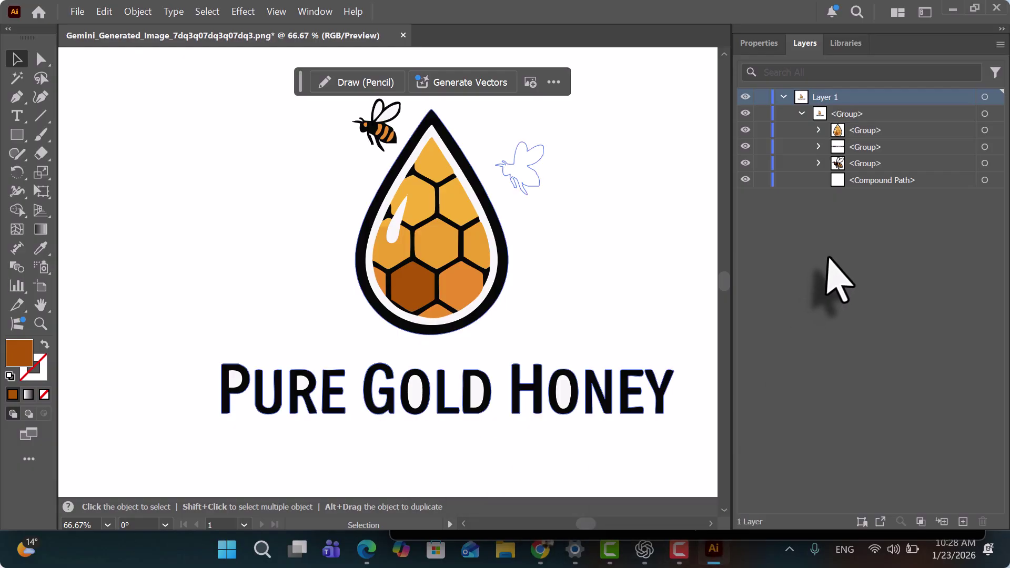
pyautogui.moveTo(679, 557)
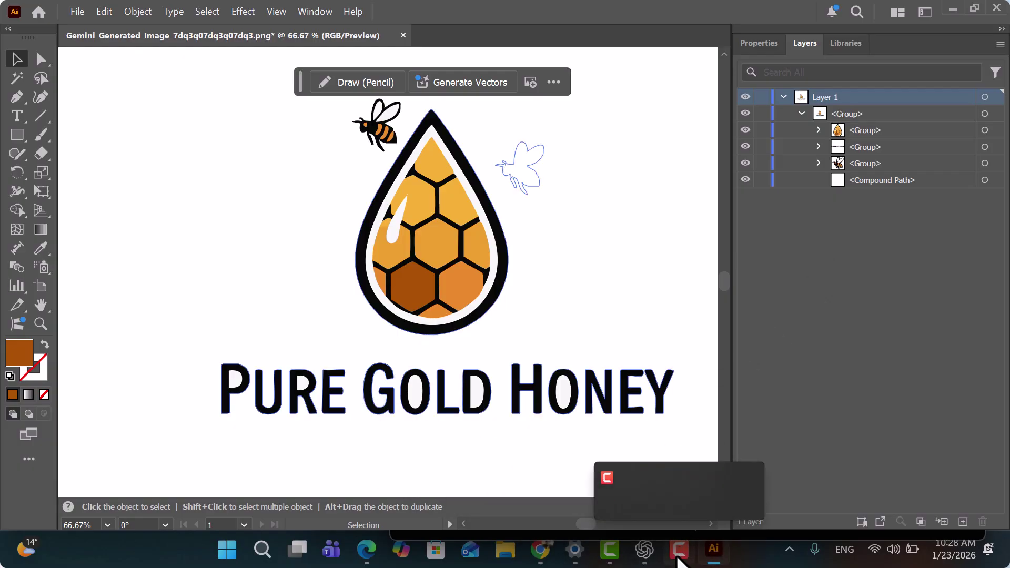